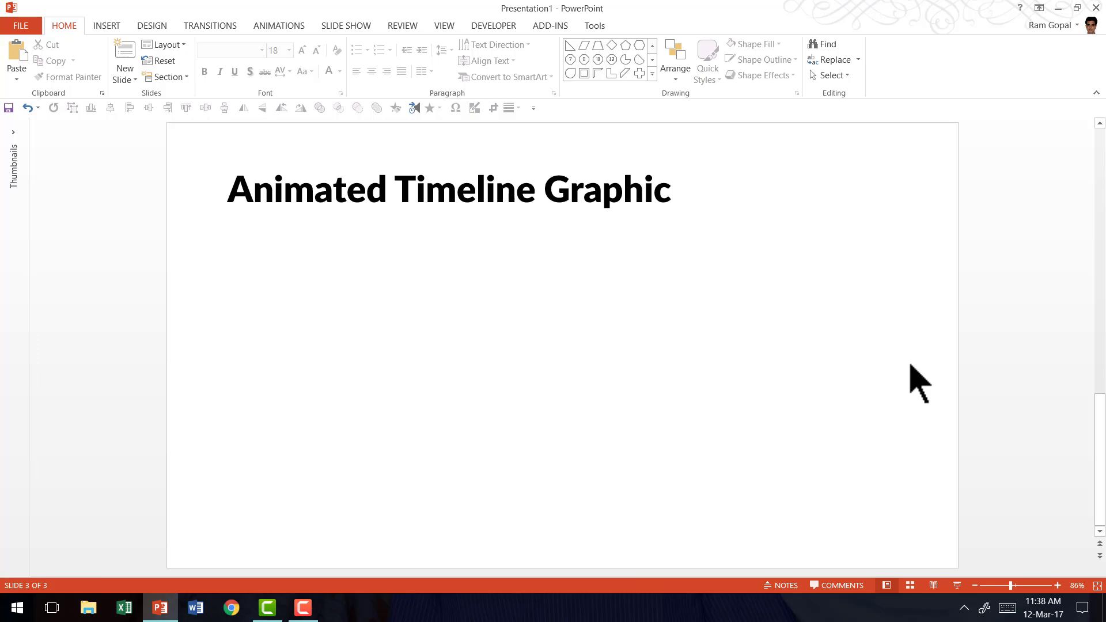
# Draw a 1.7" blue teardrop below the Animated Timeline Graphic title and open its size settings
pyautogui.click(653, 73)
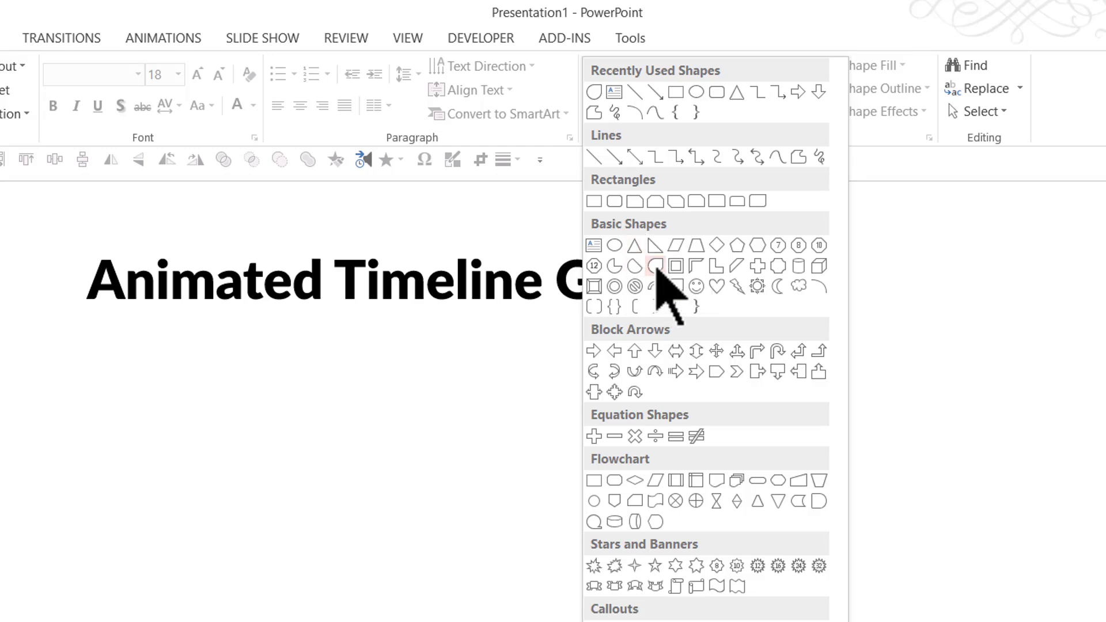
pyautogui.click(656, 266)
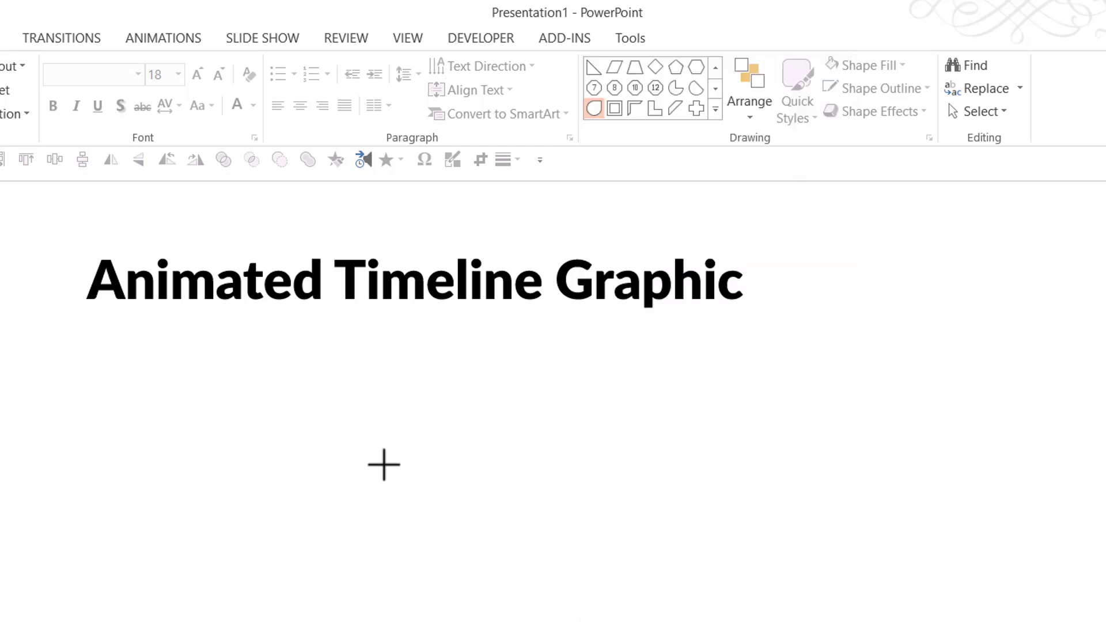
pyautogui.moveTo(173, 444)
pyautogui.mouseDown()
pyautogui.moveTo(358, 602)
pyautogui.moveTo(321, 562)
pyautogui.mouseUp()
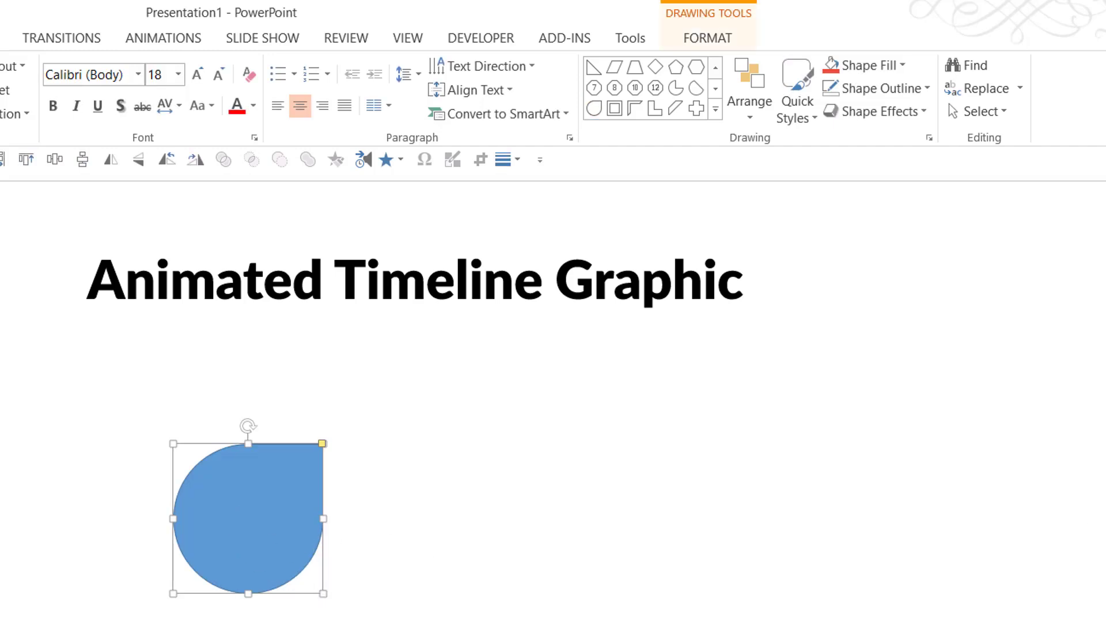
pyautogui.rightClick(277, 499)
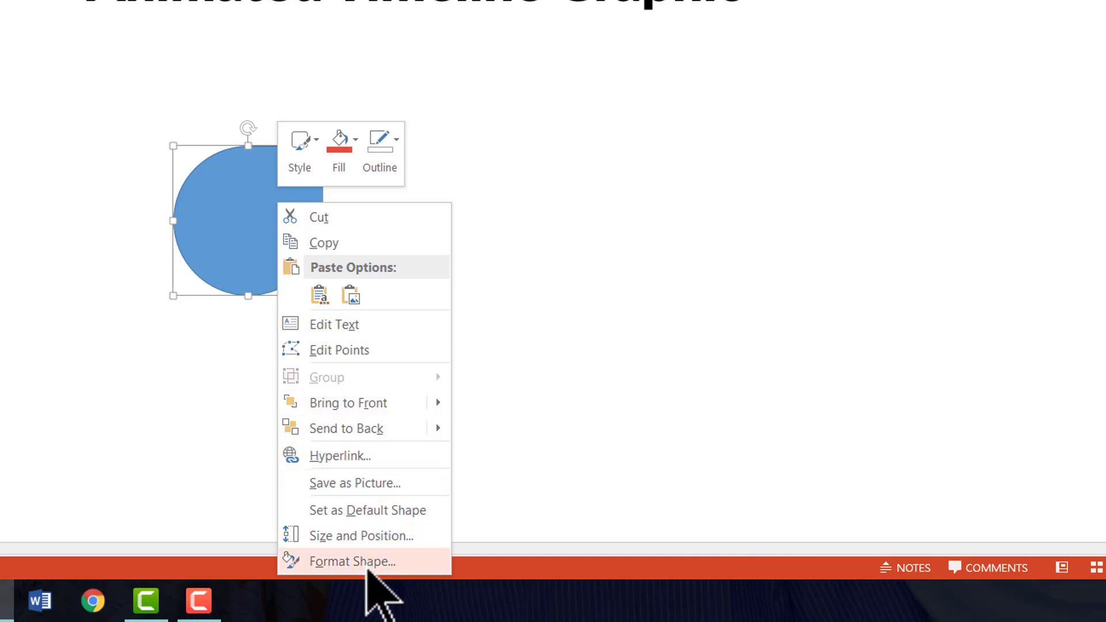
pyautogui.click(356, 542)
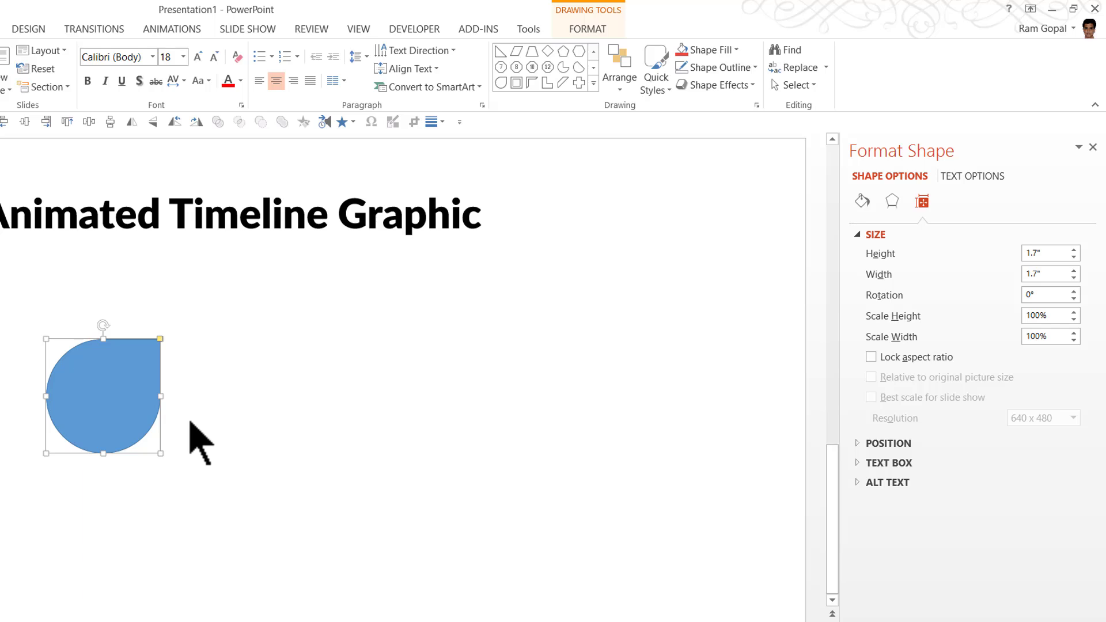
# Set the teardrop's rotation to 45° so its point faces right
pyautogui.click(1043, 295)
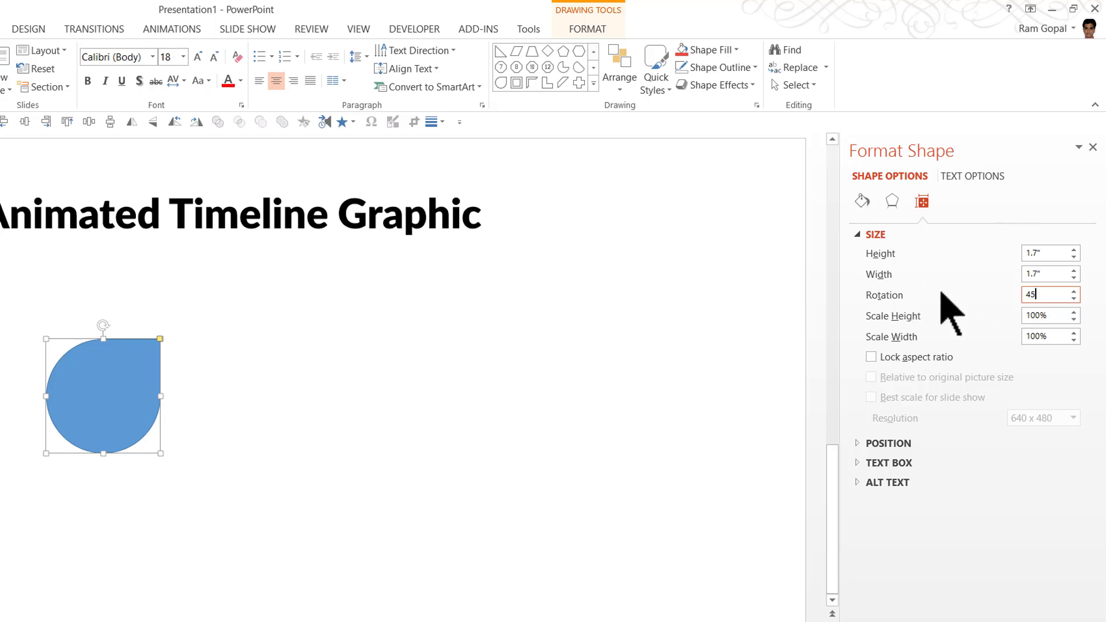
pyautogui.press('Return')
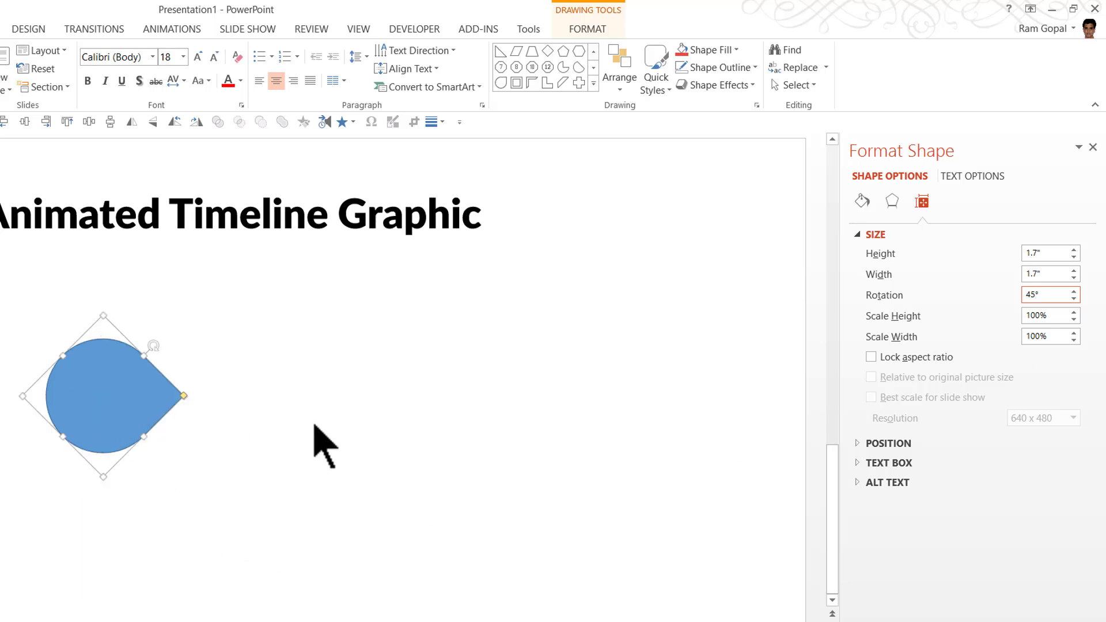
# Fill the teardrop with Orange, Accent 2, Darker 25% and apply the Preset 2 3-D effect
pyautogui.click(727, 50)
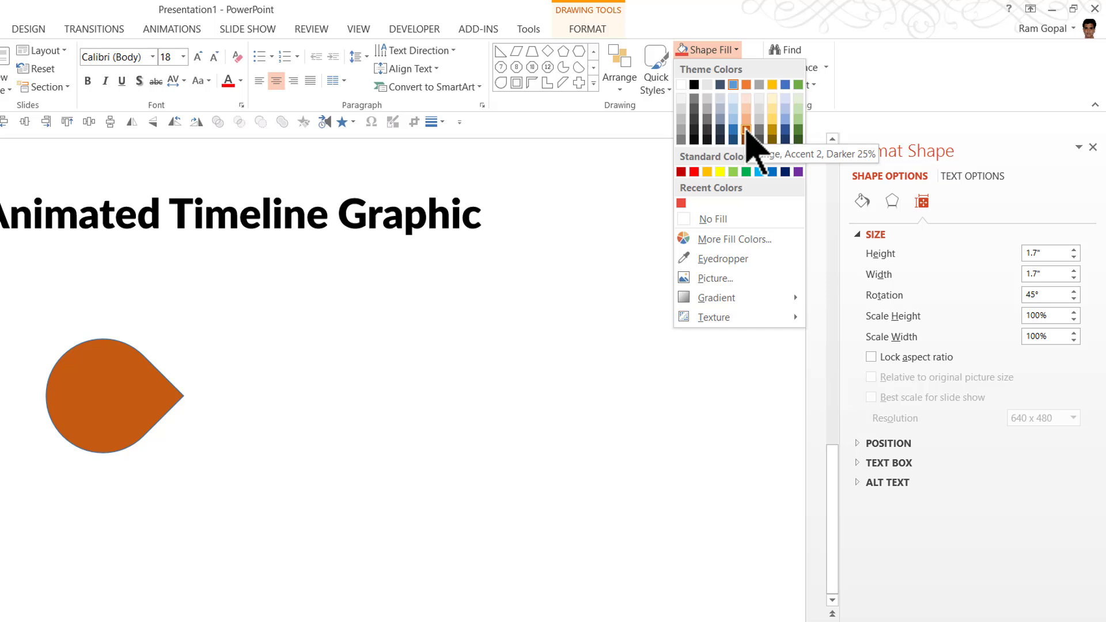
pyautogui.click(746, 129)
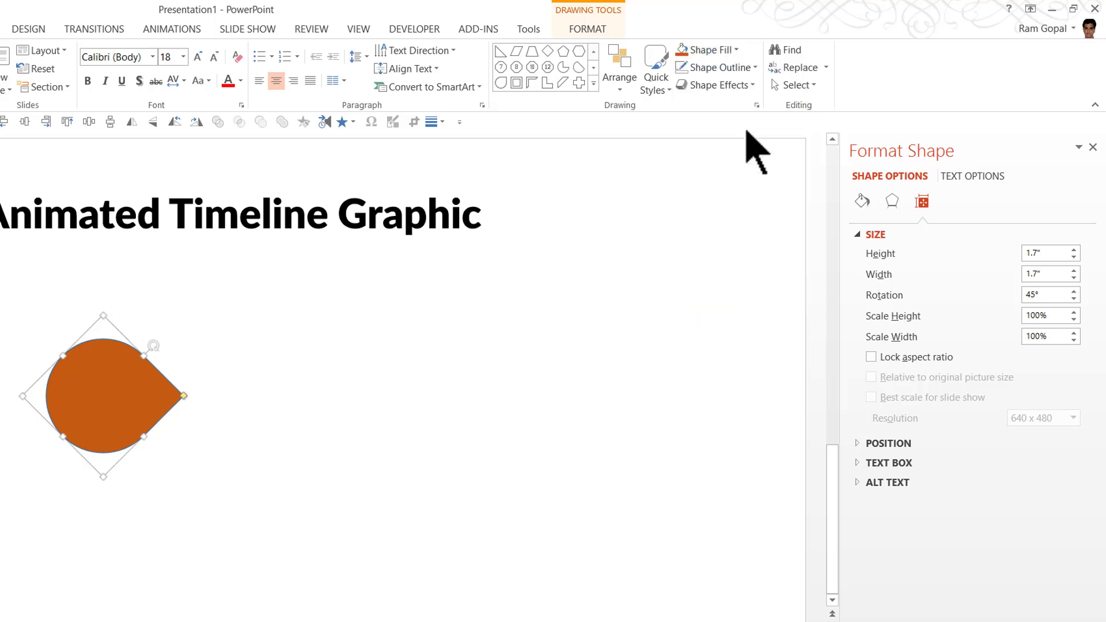
pyautogui.click(729, 87)
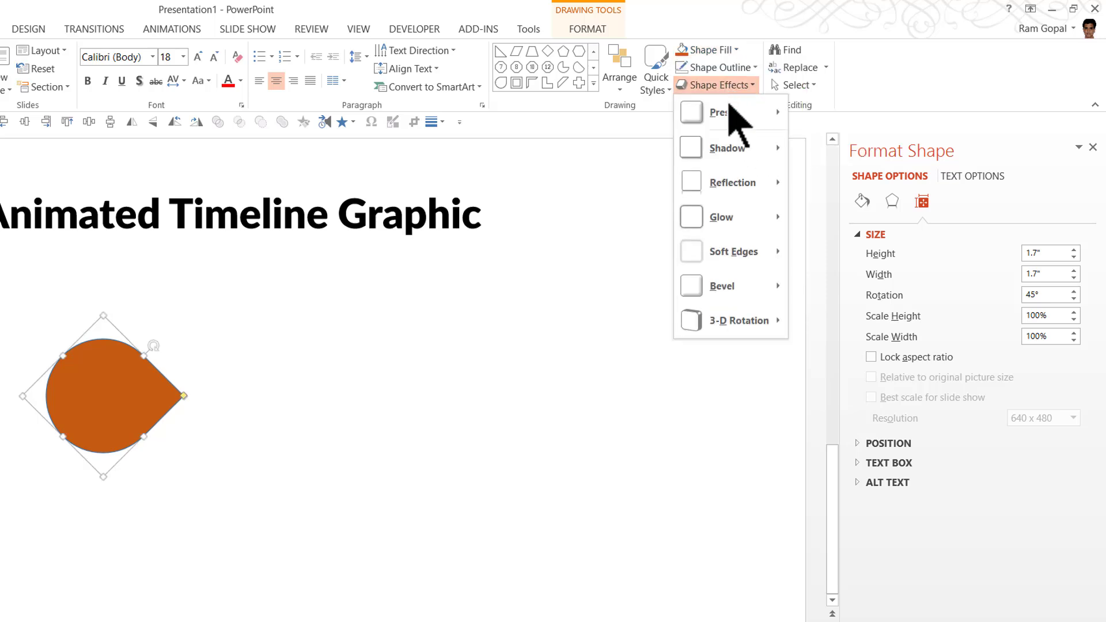
pyautogui.moveTo(732, 115)
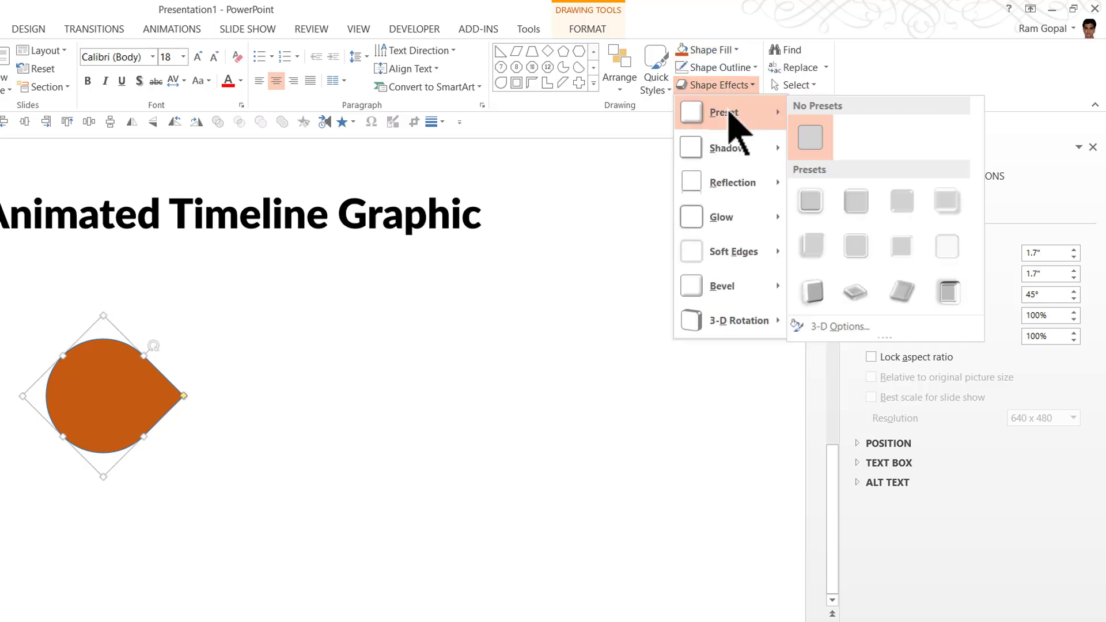
pyautogui.click(855, 201)
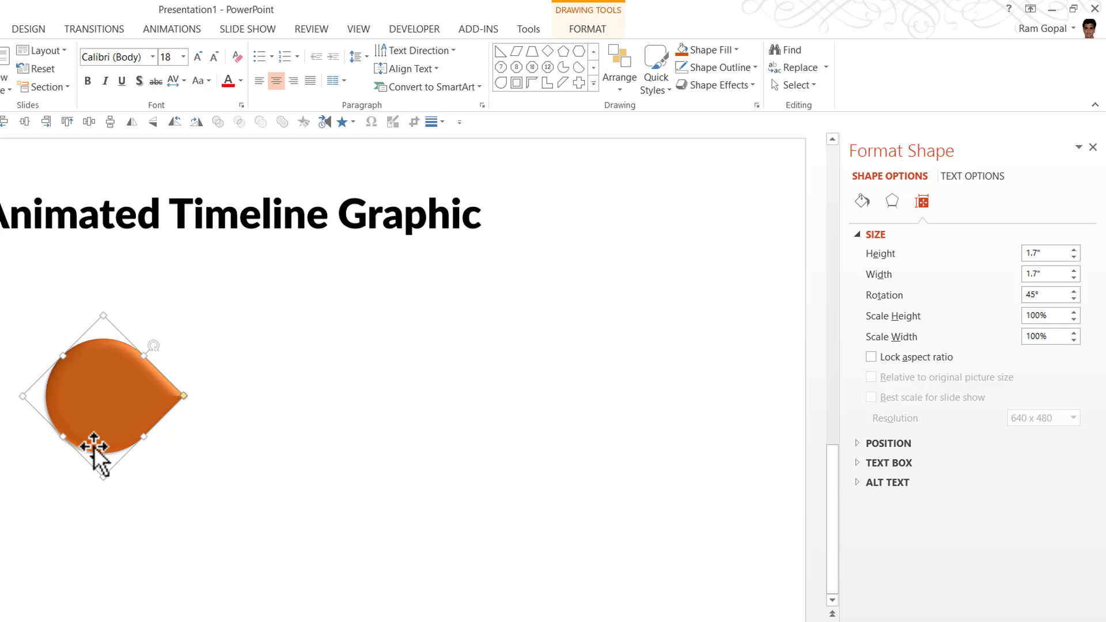
pyautogui.click(593, 85)
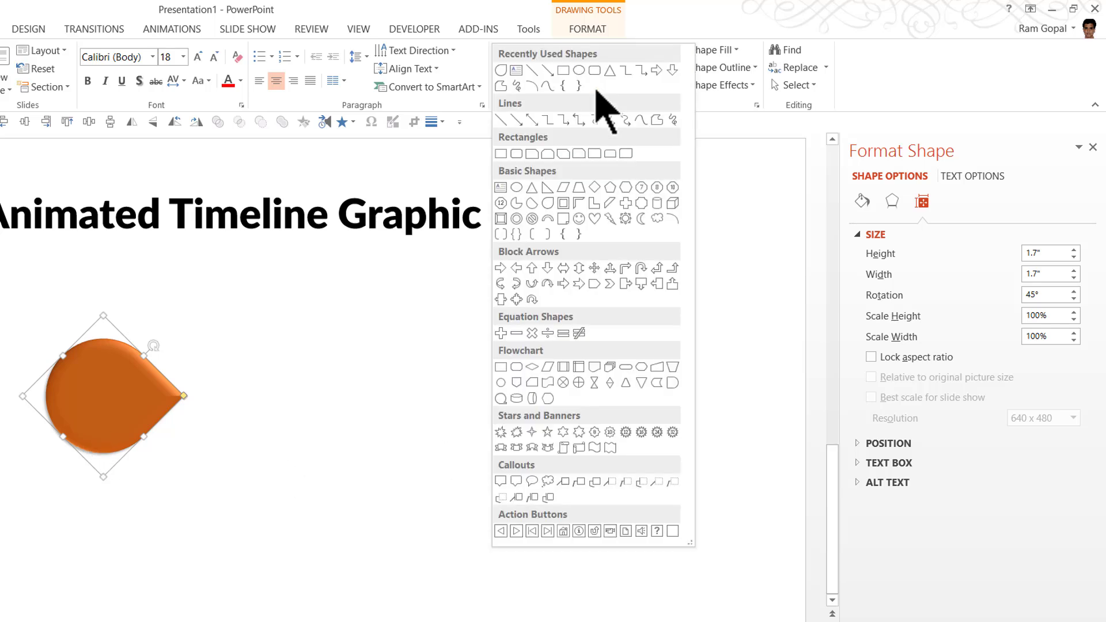
# Draw a 1.52" circle centred on the teardrop's rounded end, with no outline
pyautogui.click(517, 188)
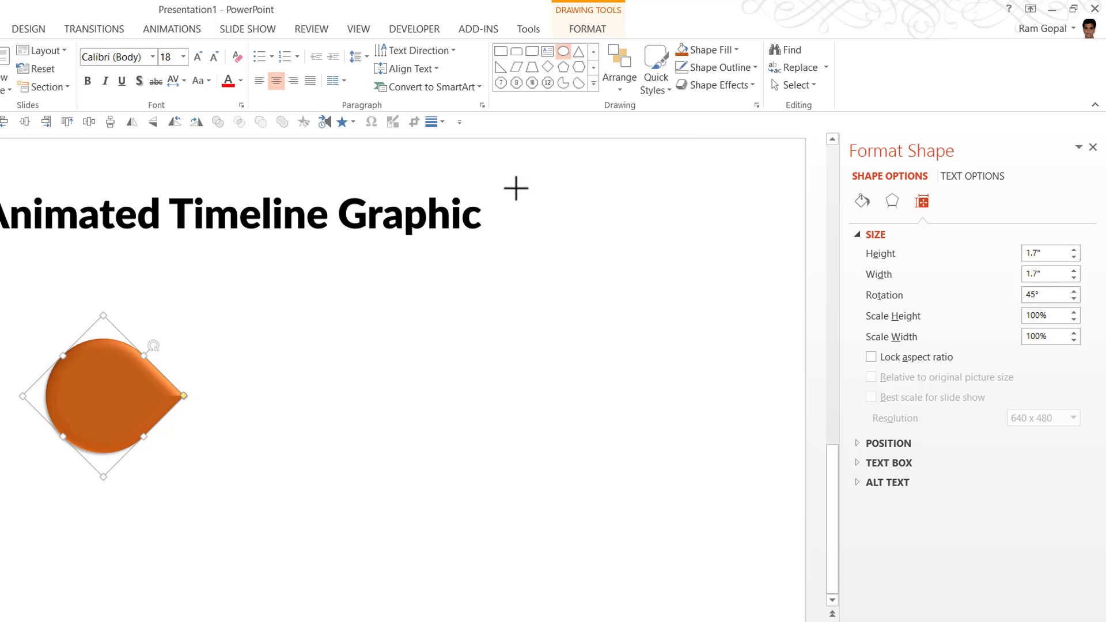
pyautogui.moveTo(65, 360); pyautogui.dragTo(155, 461)
pyautogui.moveTo(115, 403)
pyautogui.mouseDown()
pyautogui.moveTo(119, 339)
pyautogui.moveTo(107, 389)
pyautogui.mouseUp()
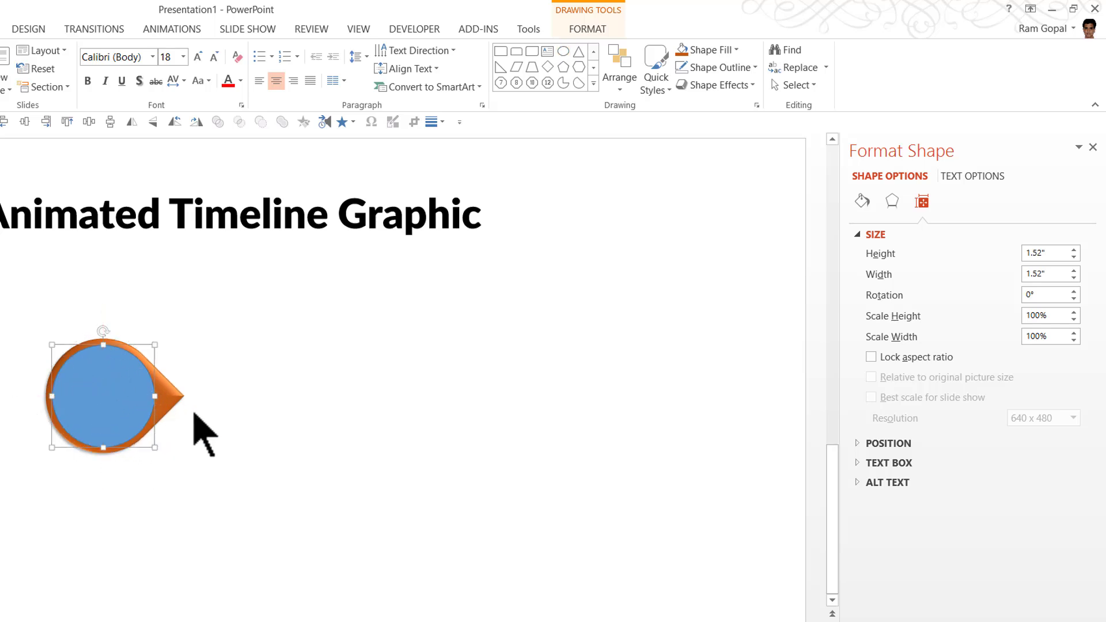
pyautogui.click(731, 68)
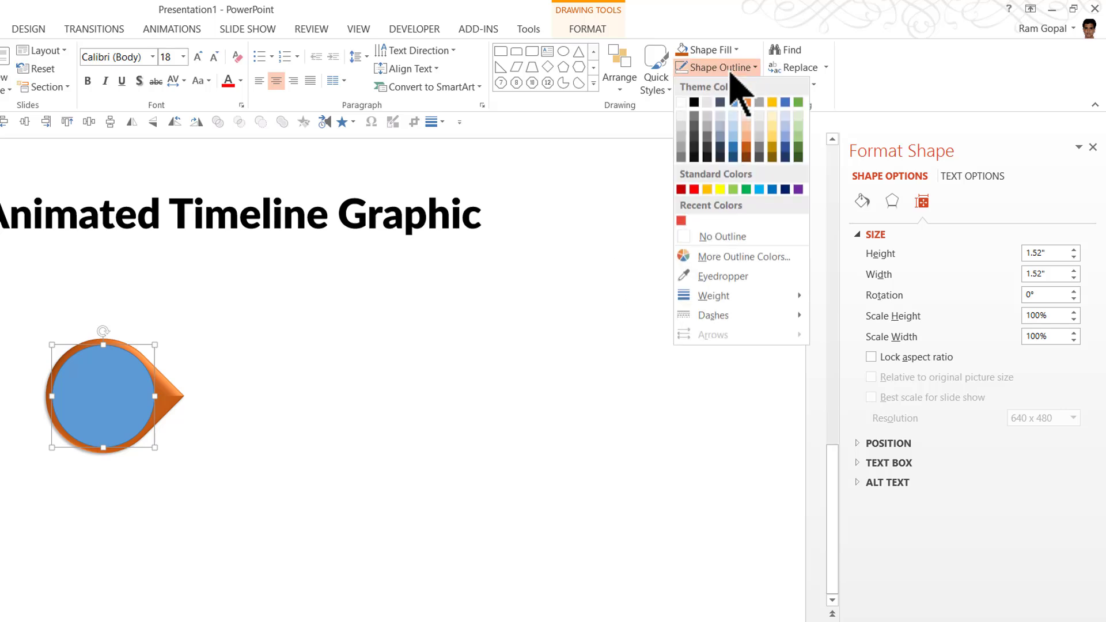
pyautogui.click(721, 236)
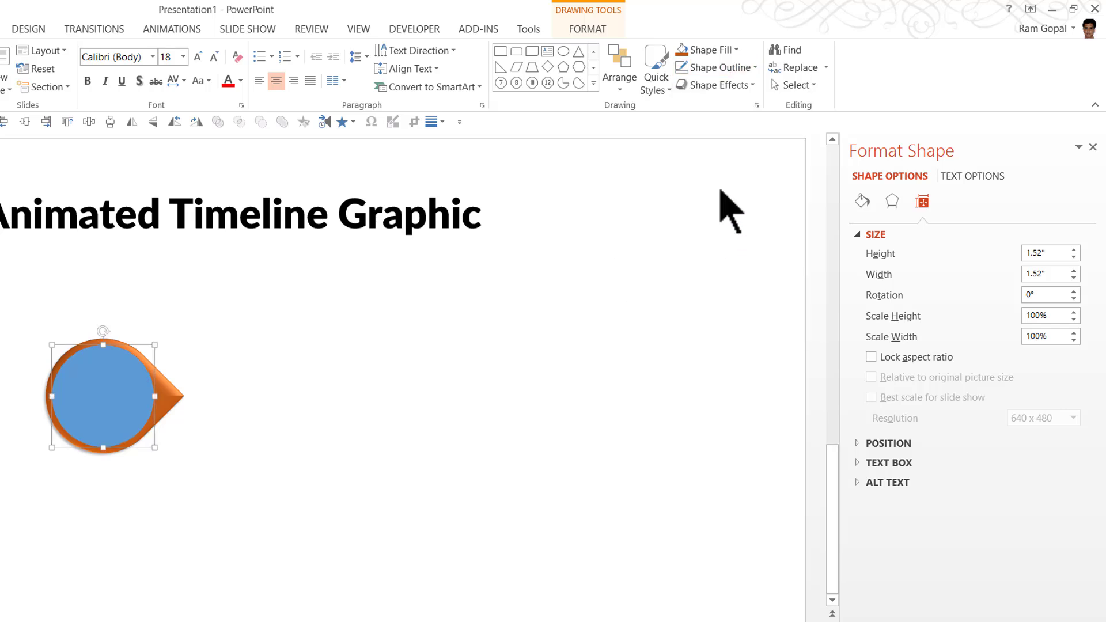
pyautogui.click(719, 53)
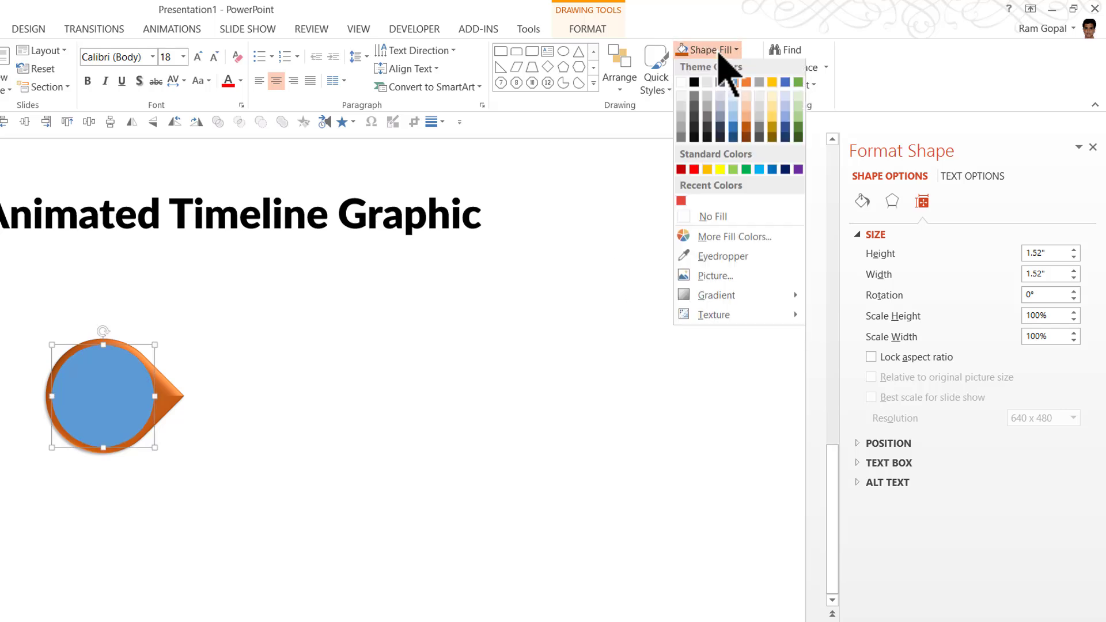
# Fill the circle white and give it an Inside Top inner shadow
pyautogui.click(685, 83)
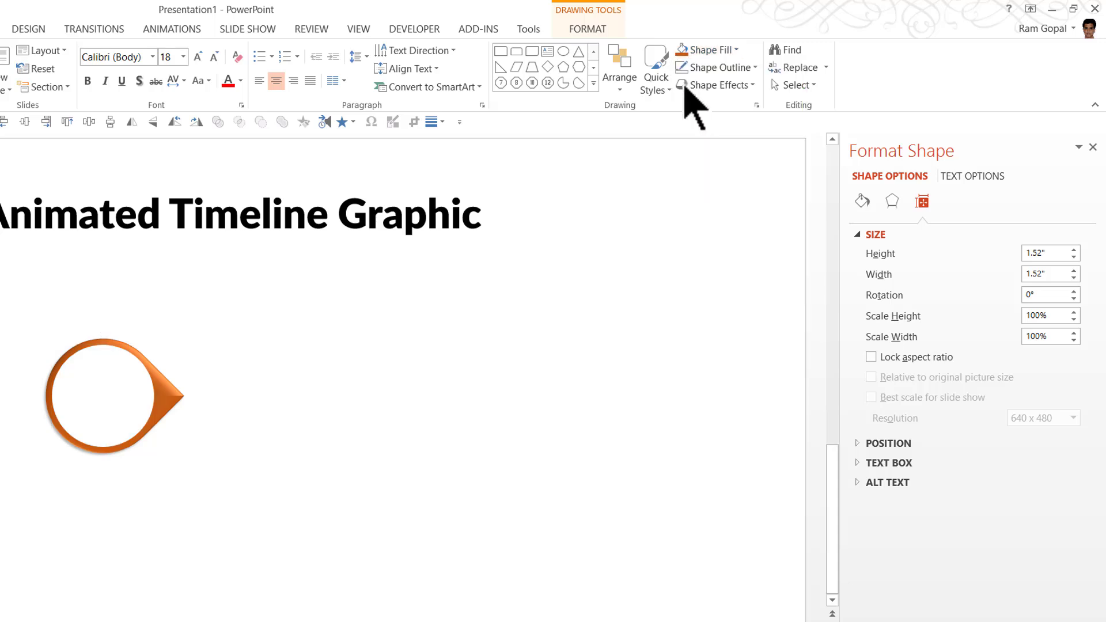
pyautogui.click(720, 85)
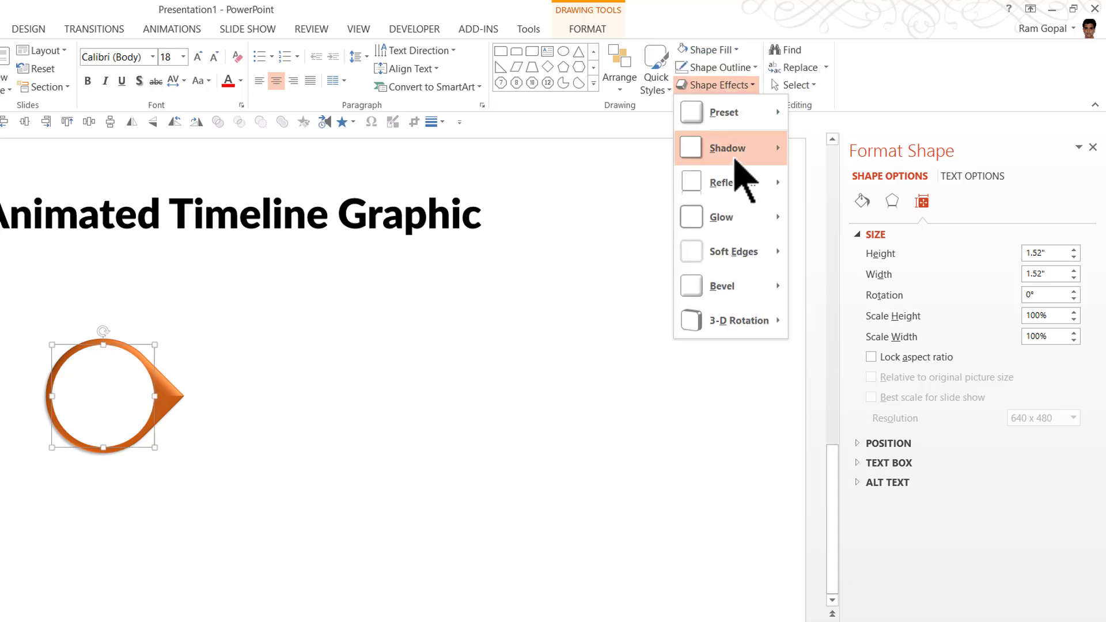
pyautogui.moveTo(735, 162)
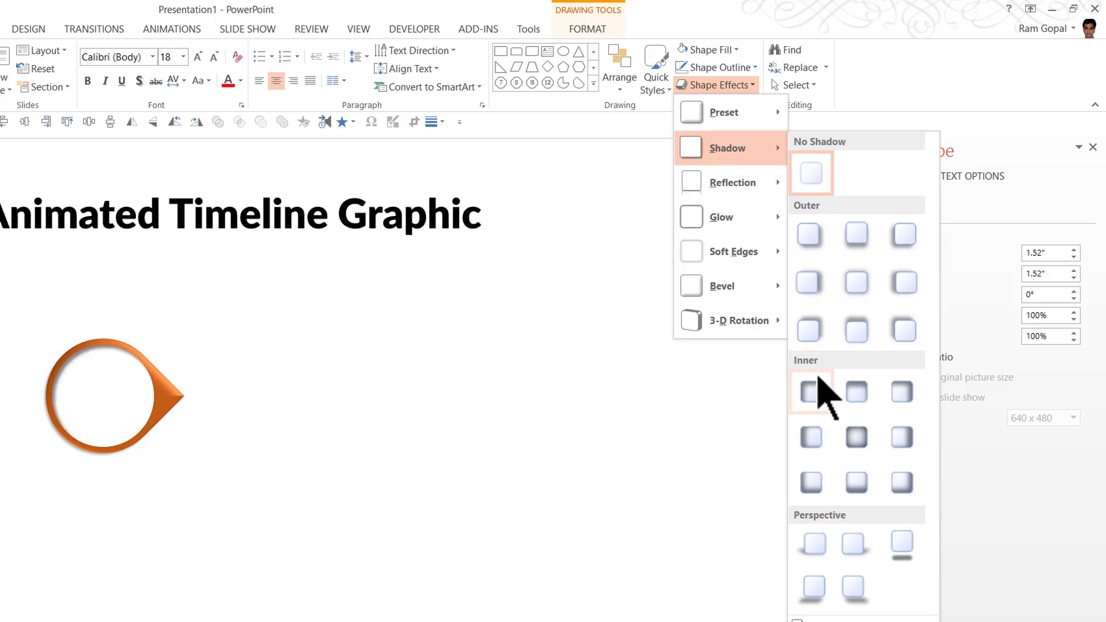
pyautogui.click(859, 394)
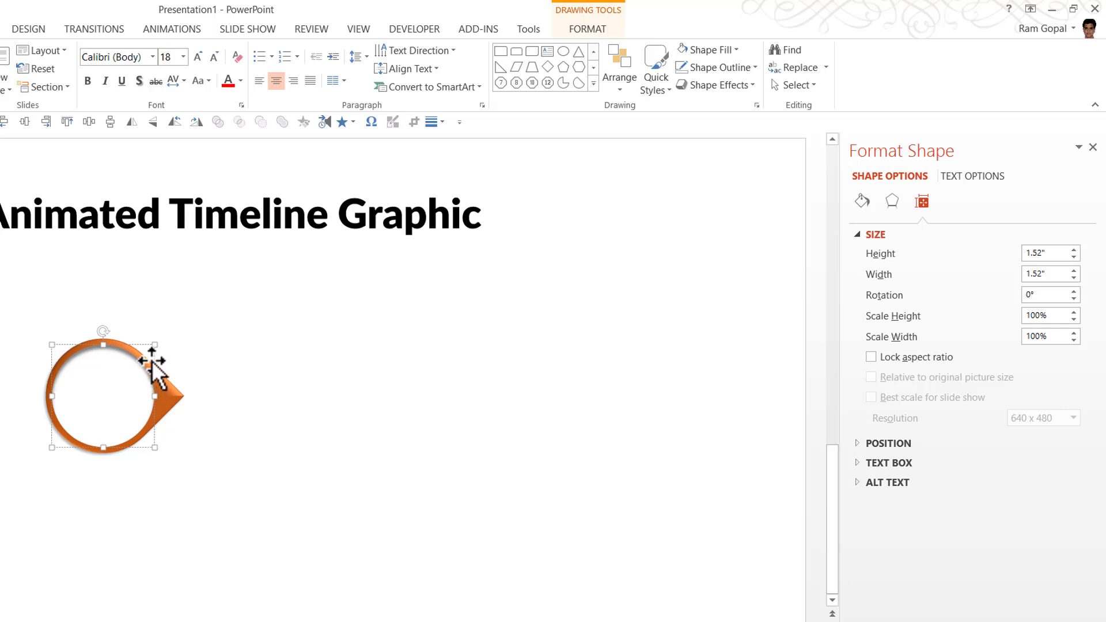
# Format the circle's number '1' as black Arial Black text
pyautogui.click(241, 81)
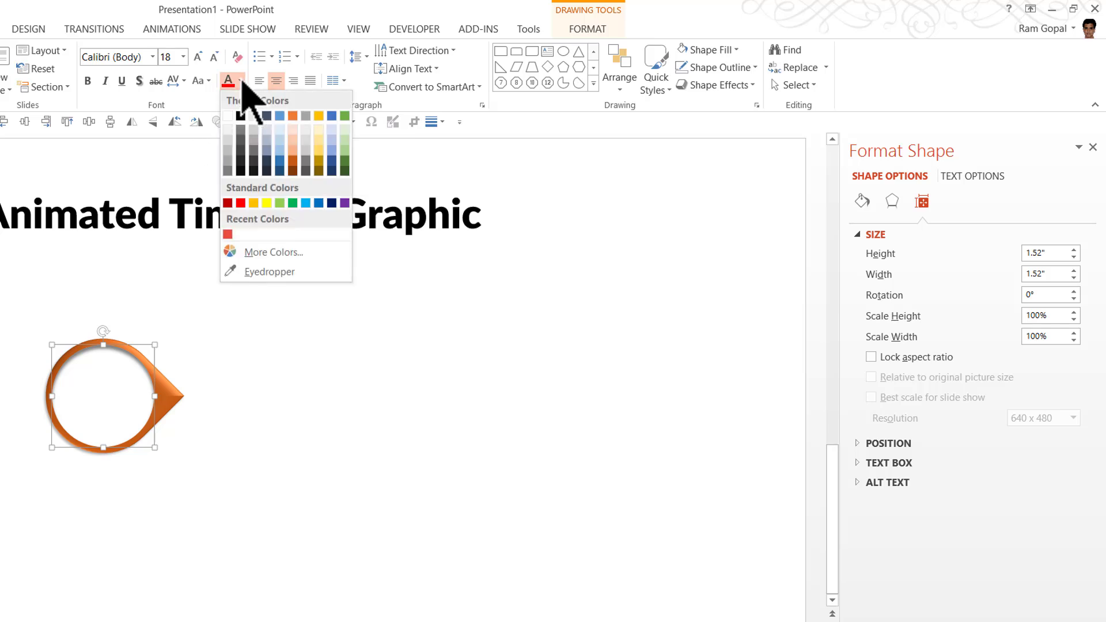
pyautogui.click(241, 118)
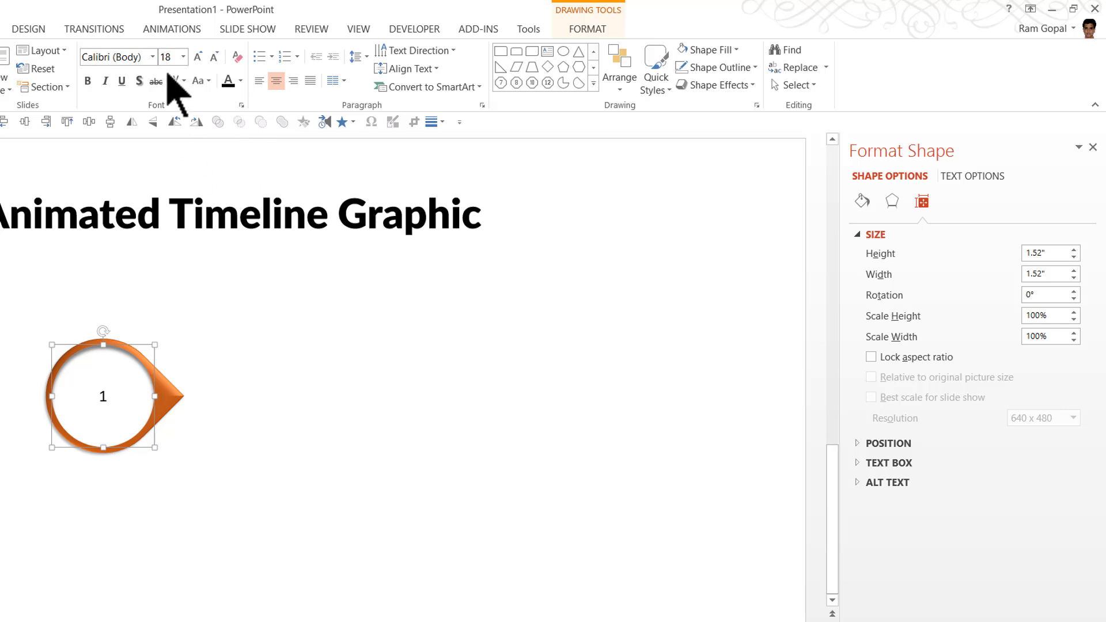
pyautogui.click(153, 56)
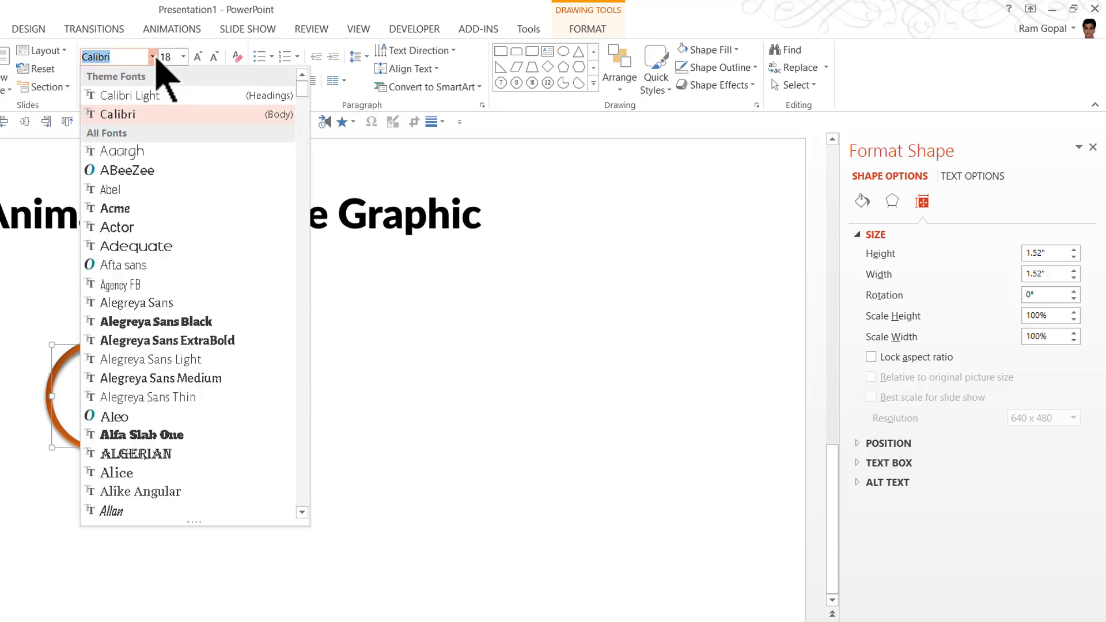
pyautogui.scroll(-5, 291, 357)
pyautogui.scroll(-1, 242, 407)
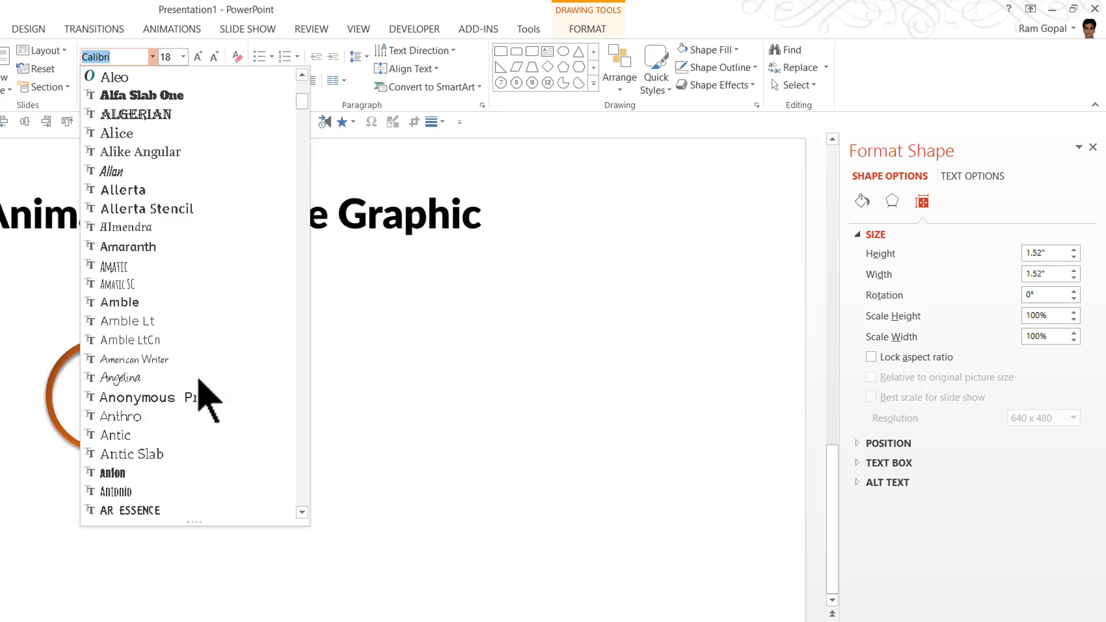
pyautogui.scroll(-2, 204, 398)
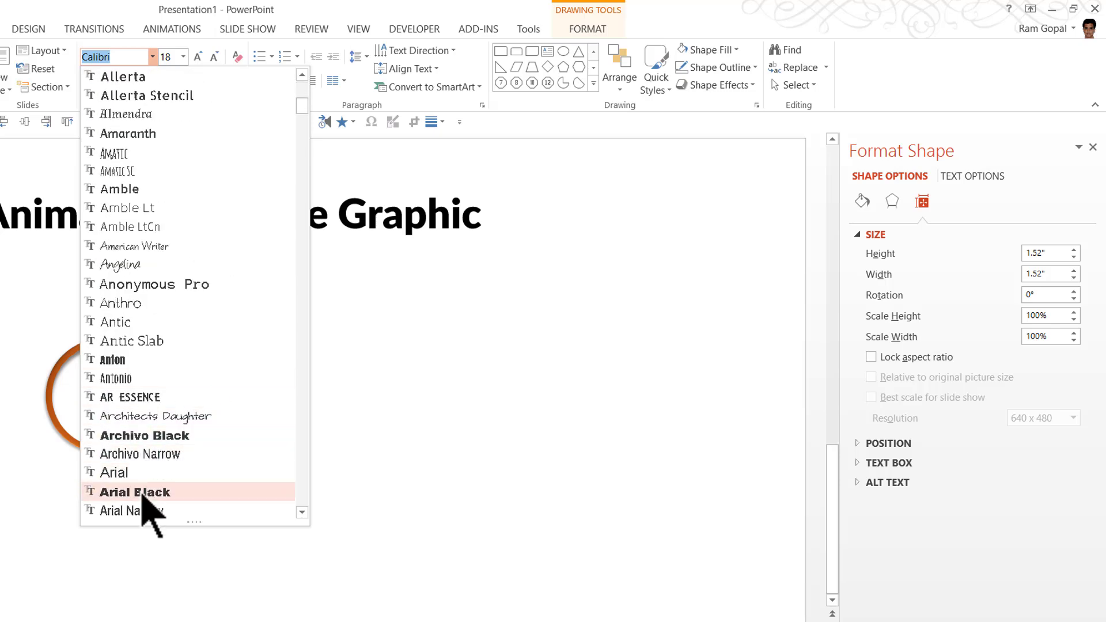
pyautogui.click(143, 493)
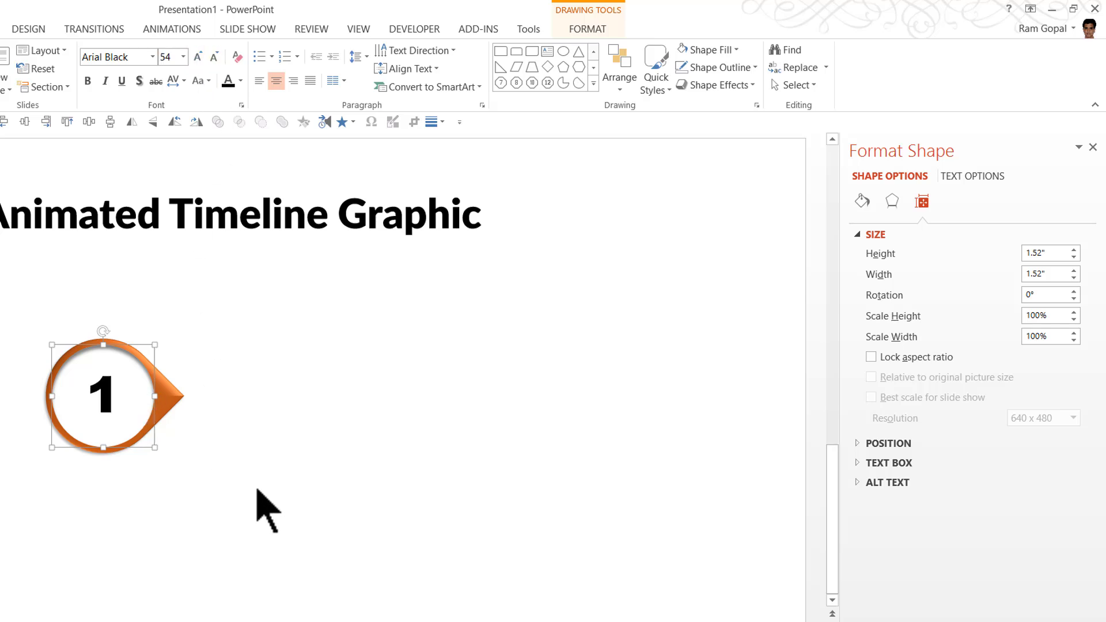
# Move the orange marker up and to the left below the title
pyautogui.click(267, 589)
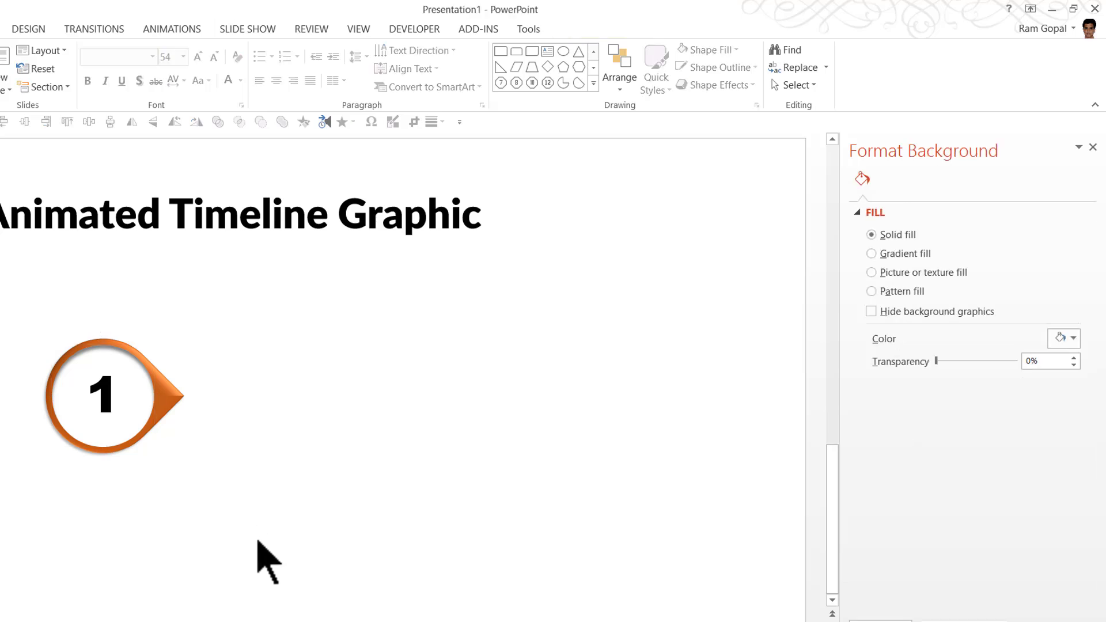
pyautogui.click(91, 397)
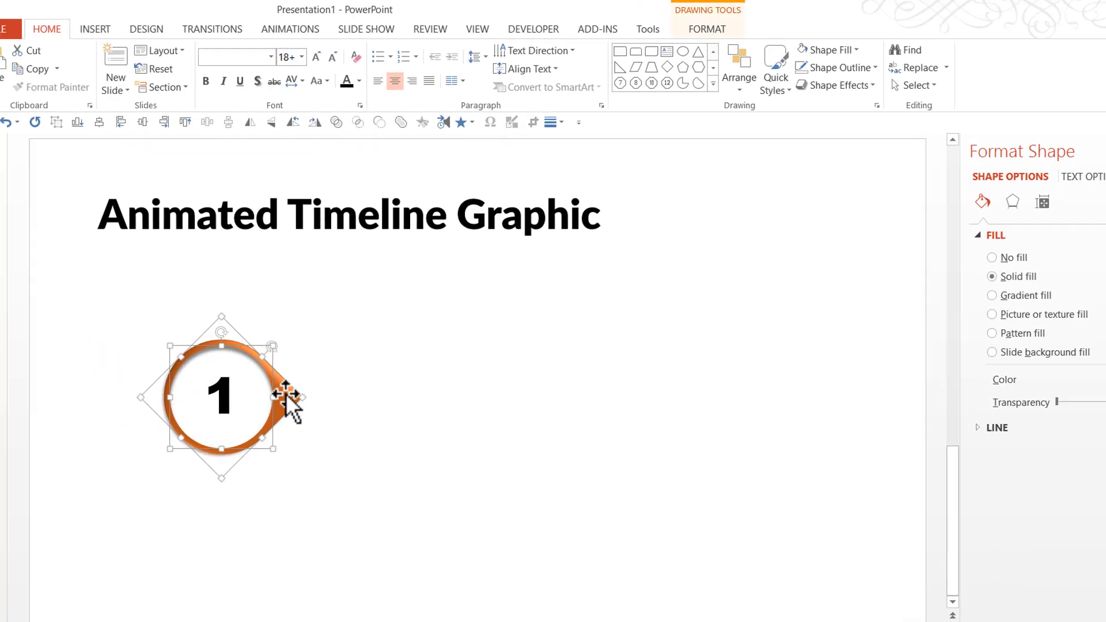
pyautogui.moveTo(280, 390); pyautogui.dragTo(240, 371)
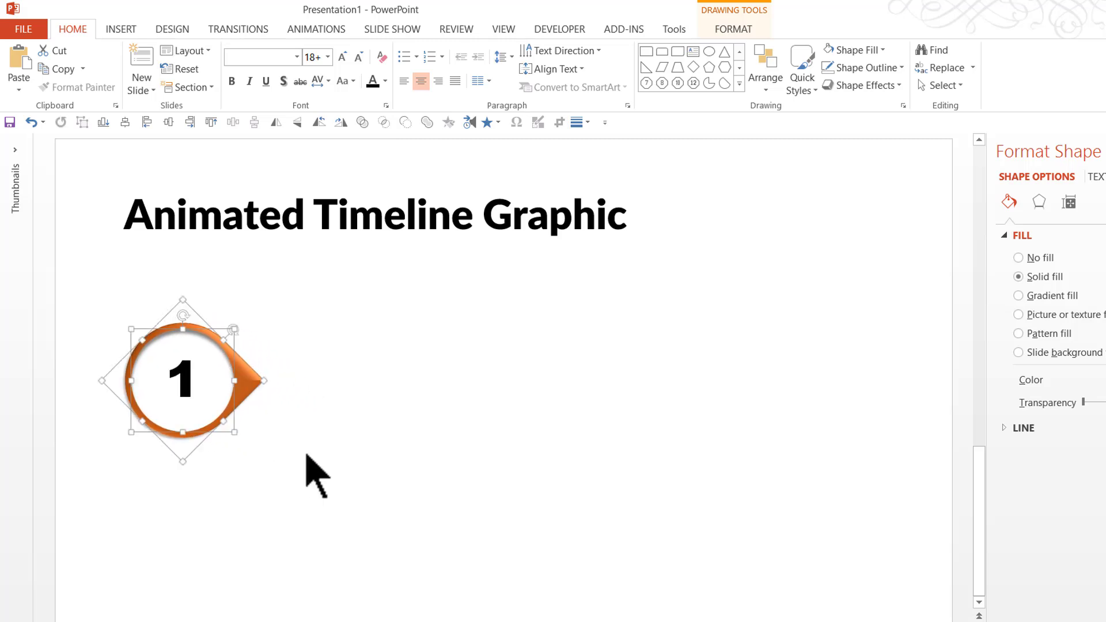
pyautogui.click(304, 438)
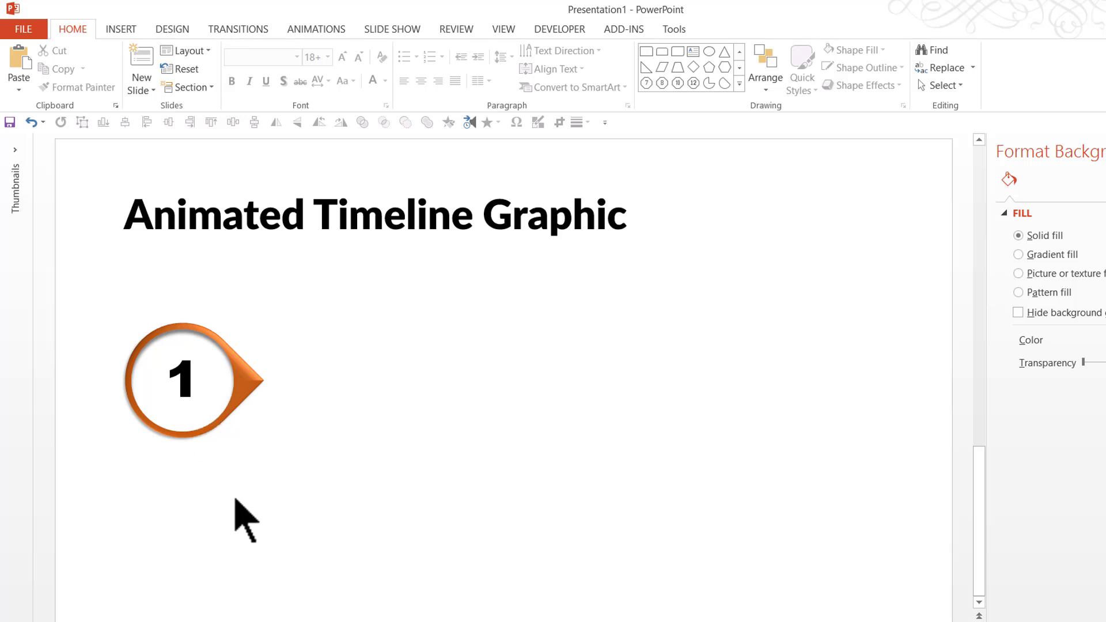
# Add a text box below the marker reading 'You can replace this sample text with yours'
pyautogui.click(693, 52)
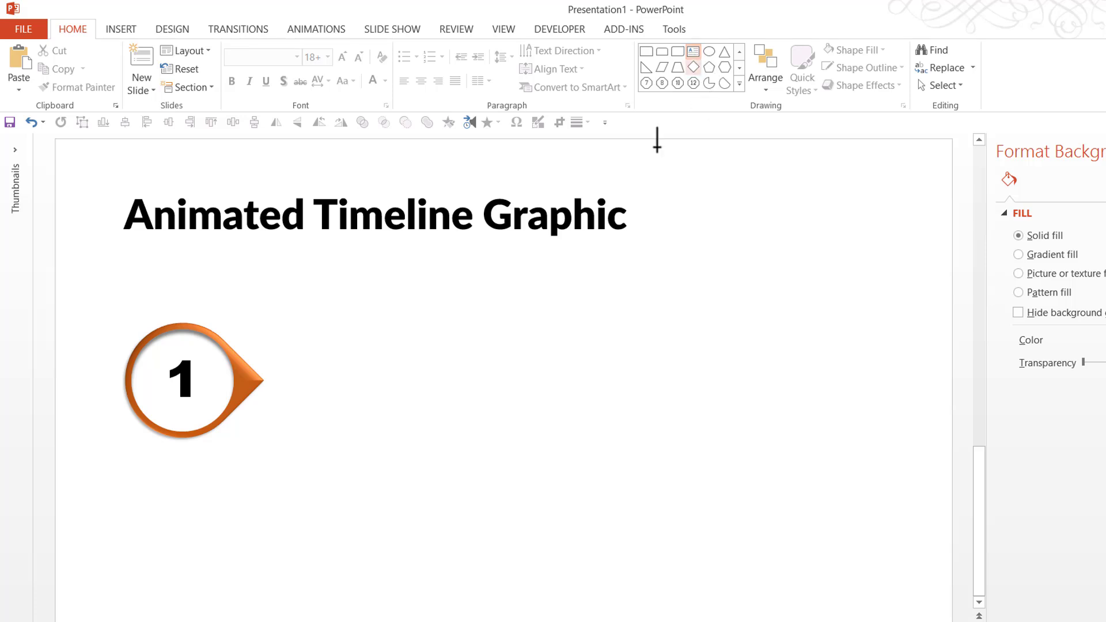
pyautogui.click(317, 455)
pyautogui.write('You can ')
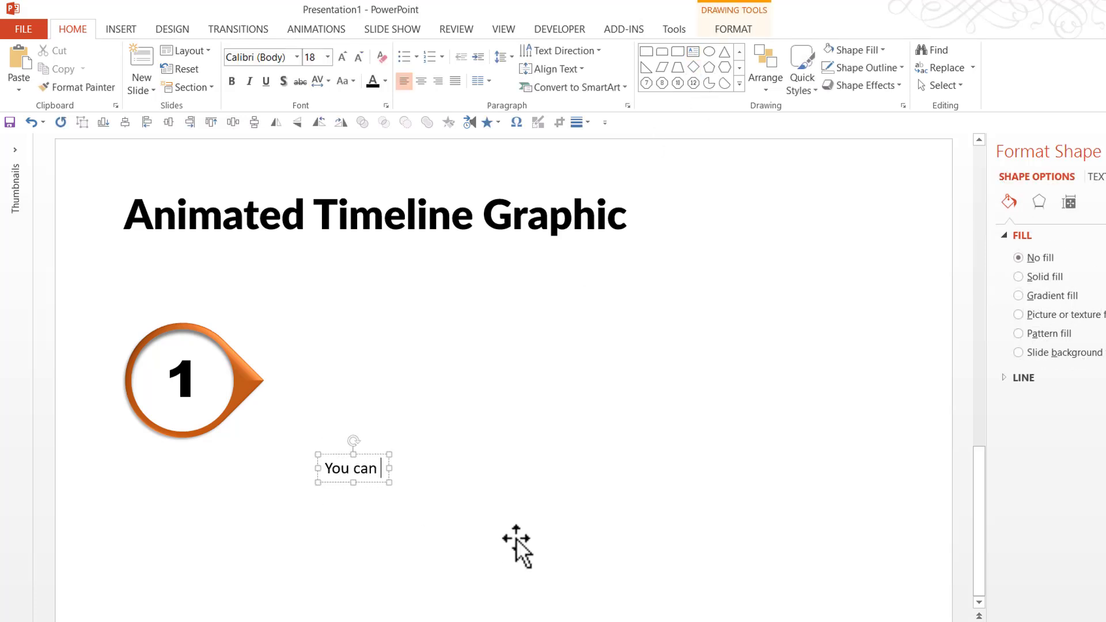
pyautogui.write('replace t')
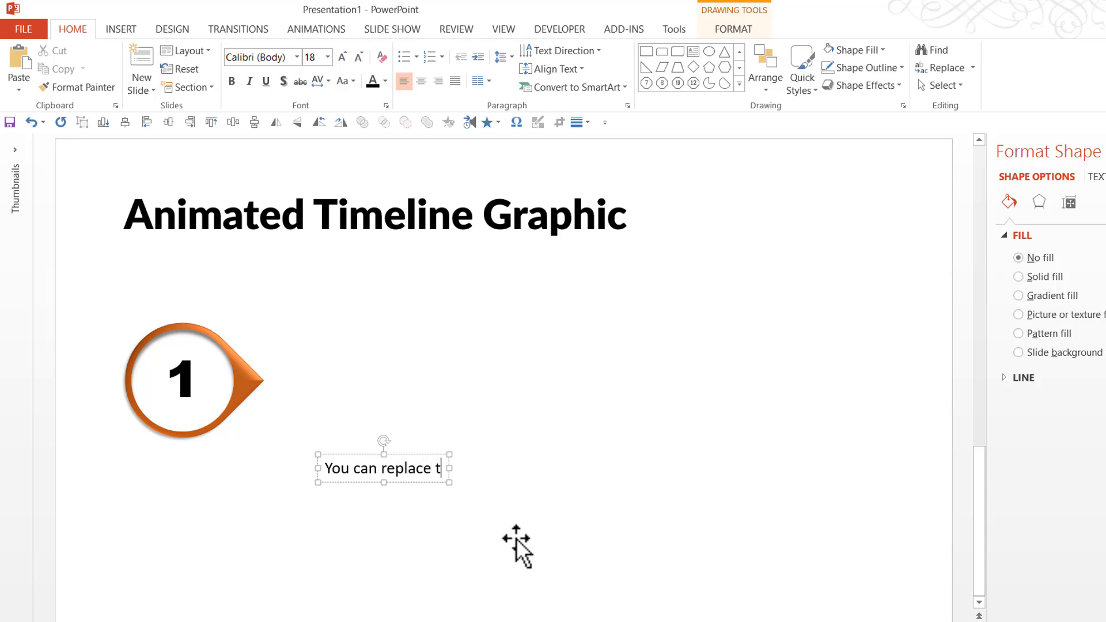
pyautogui.write('his sample text')
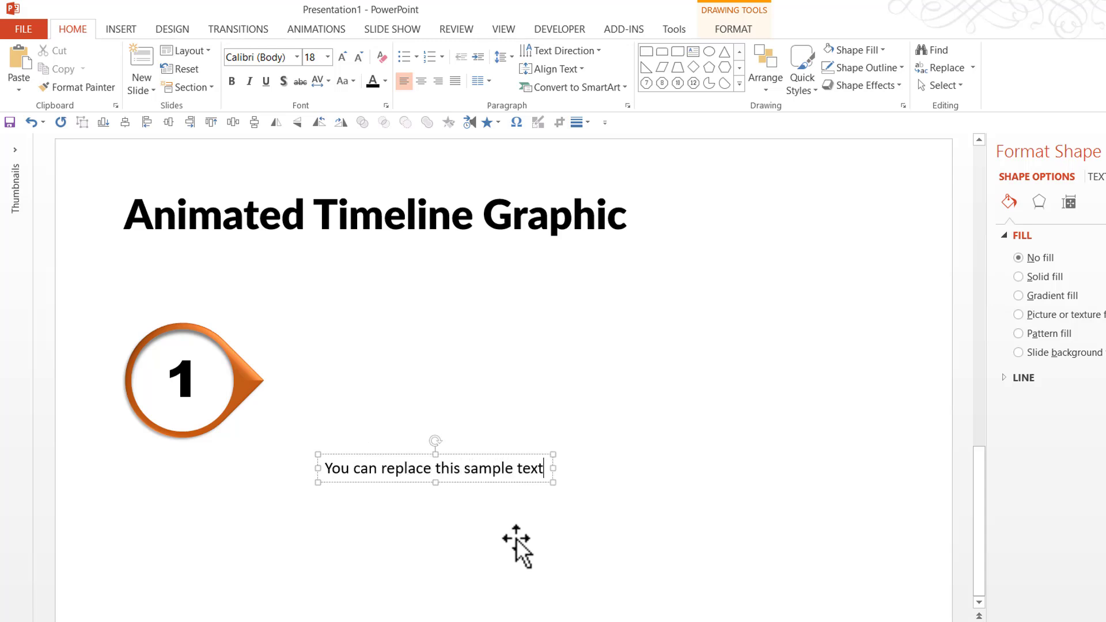
pyautogui.write(' with yours')
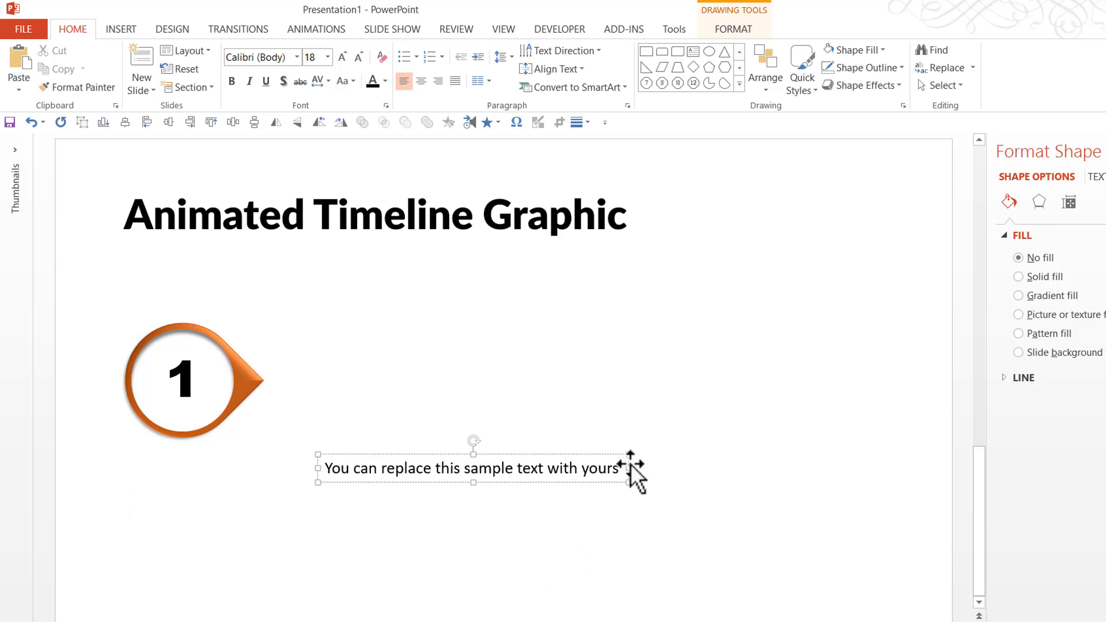
# Narrow the caption, place it under the marker, and make it 20 pt centred
pyautogui.moveTo(637, 466); pyautogui.dragTo(438, 513)
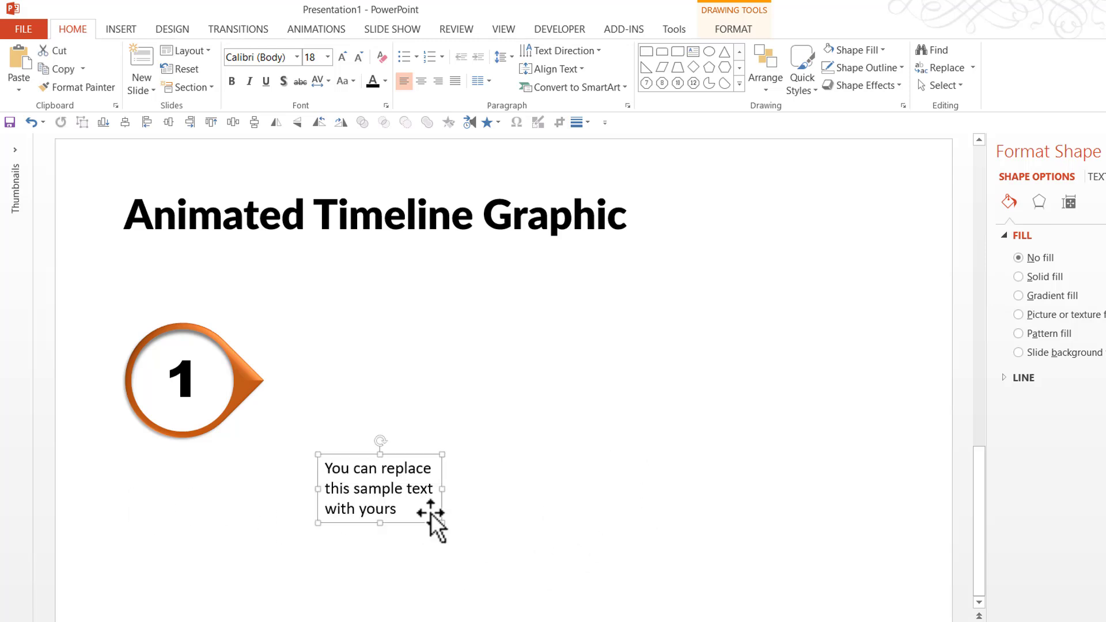
pyautogui.moveTo(408, 453); pyautogui.dragTo(211, 498)
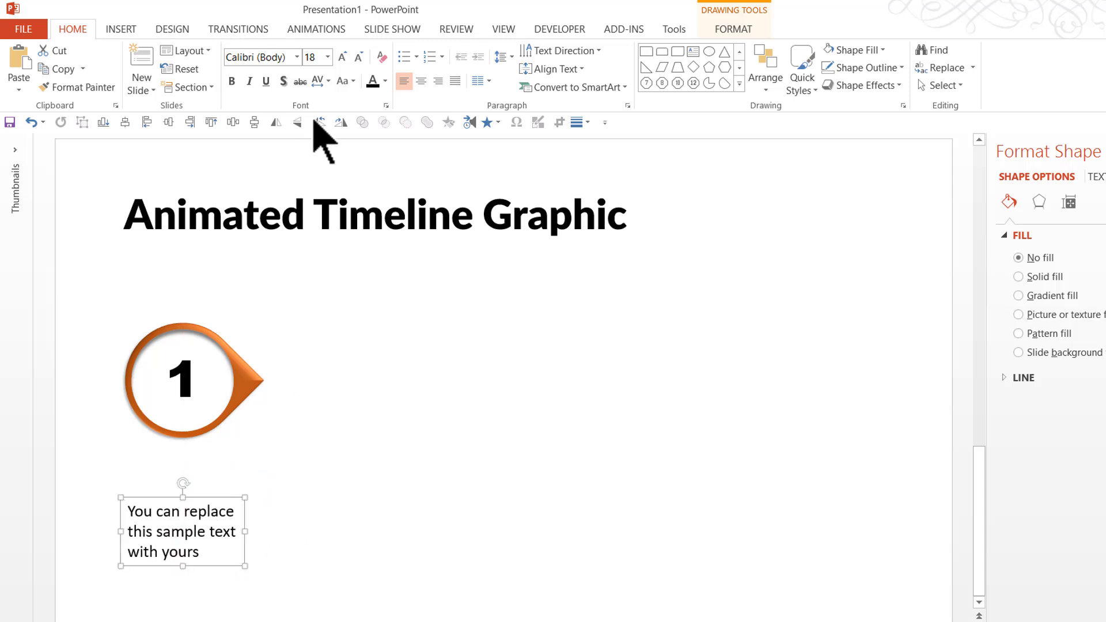
pyautogui.click(343, 58)
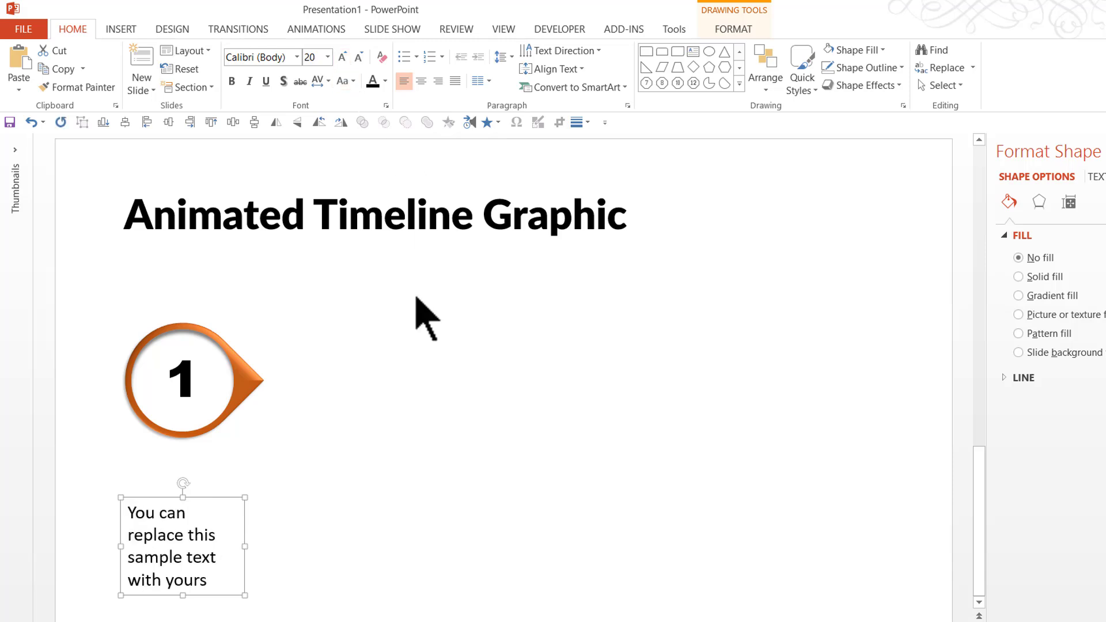
pyautogui.click(420, 83)
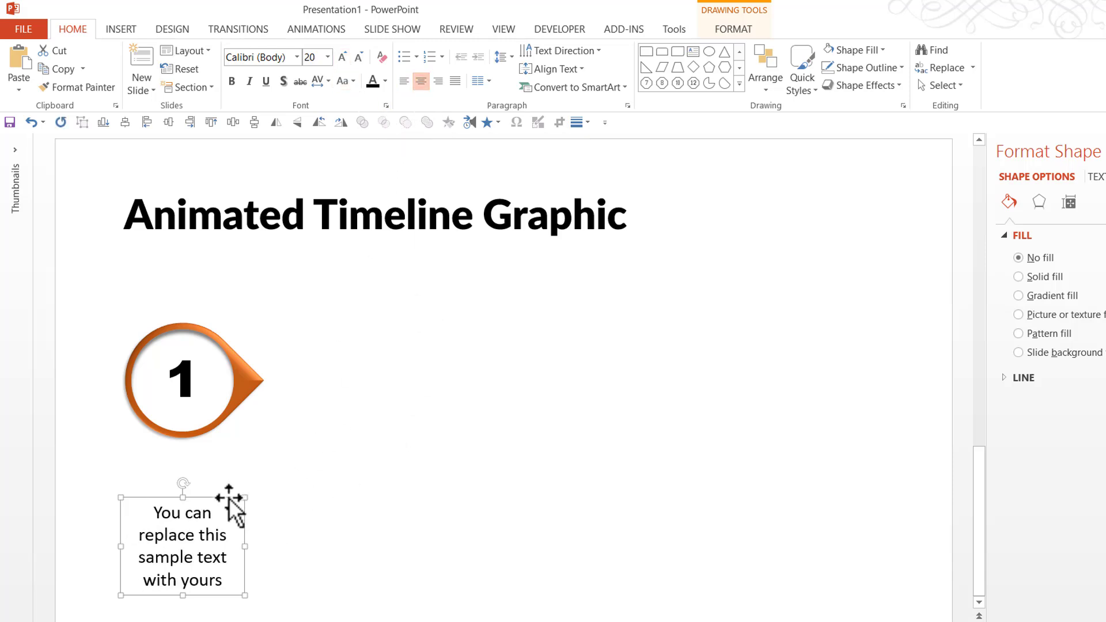
pyautogui.moveTo(342, 621)
pyautogui.mouseDown()
pyautogui.moveTo(153, 576)
pyautogui.moveTo(91, 364)
pyautogui.moveTo(95, 301)
pyautogui.mouseUp()
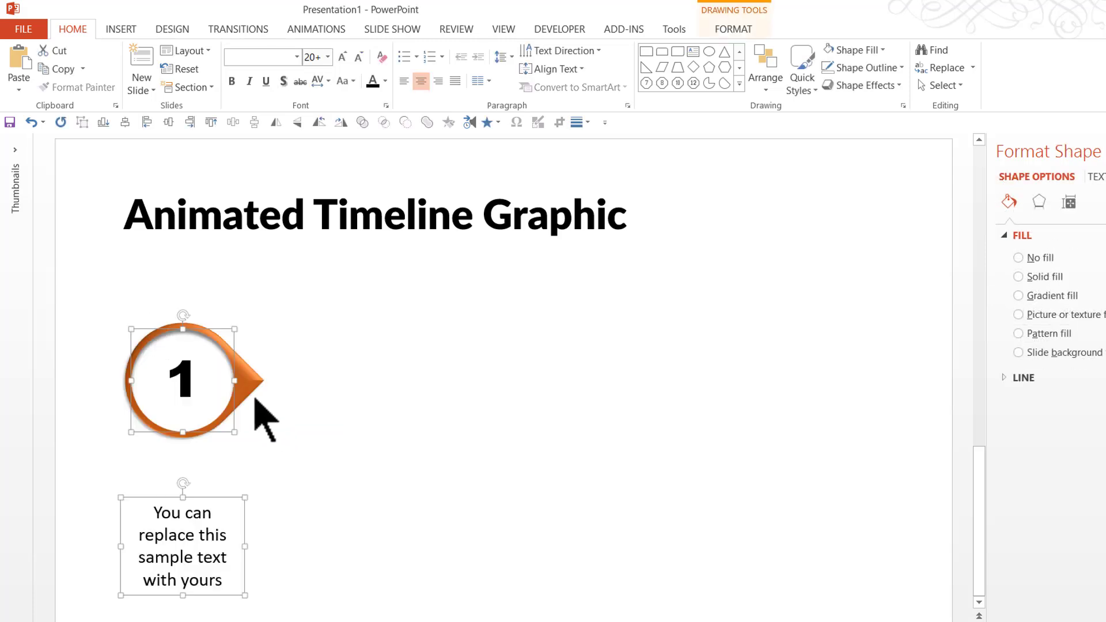
# Align Center the marker and caption, then reselect the marker
pyautogui.click(765, 78)
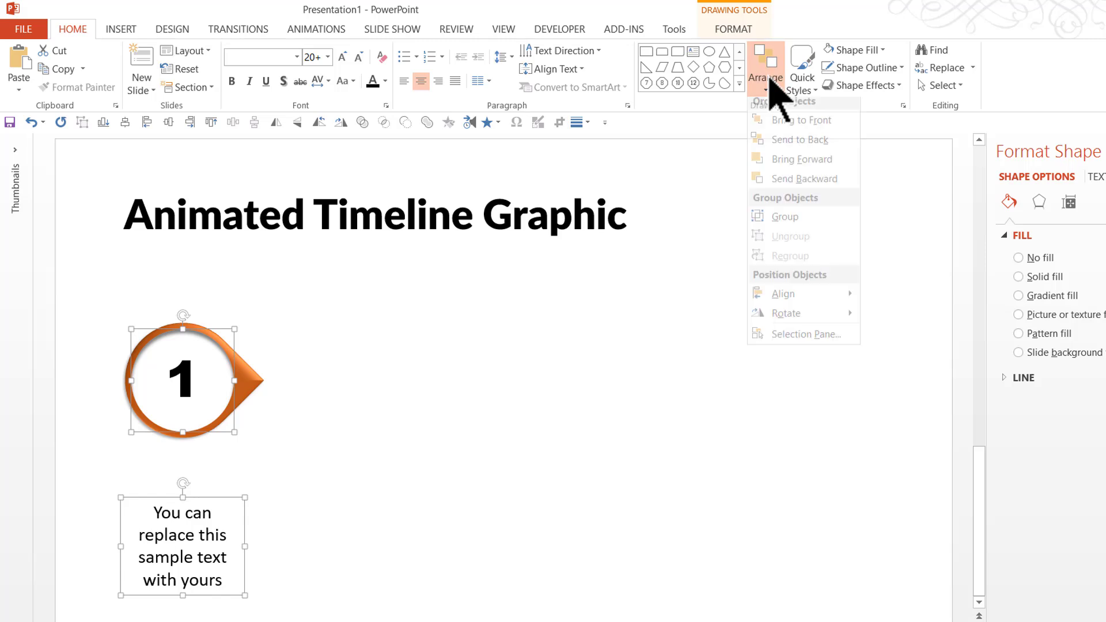
pyautogui.moveTo(824, 301)
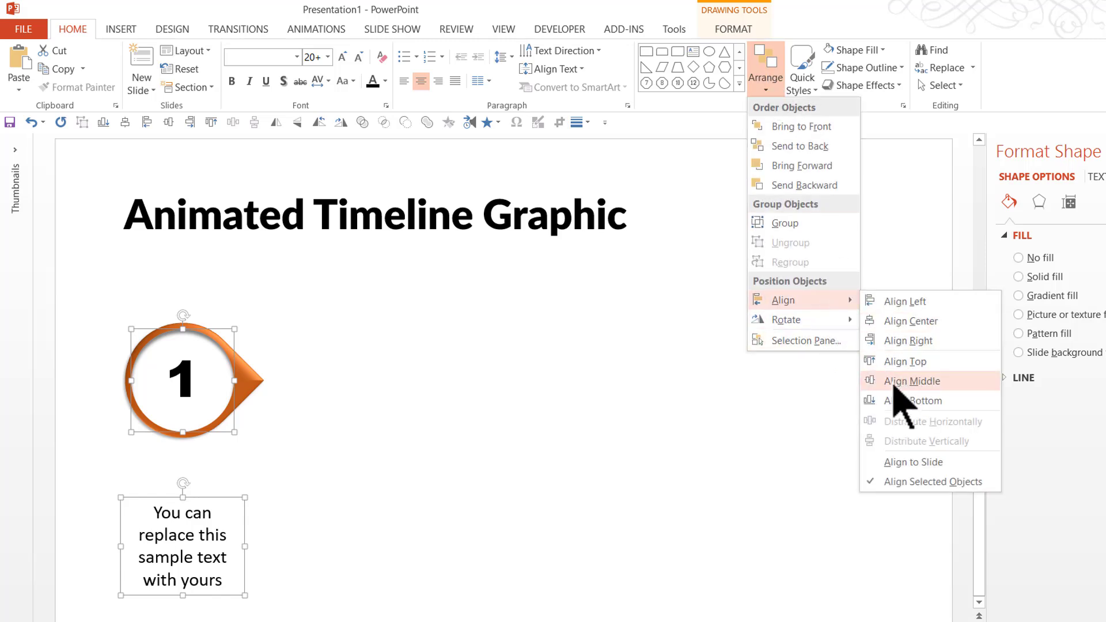
pyautogui.click(907, 323)
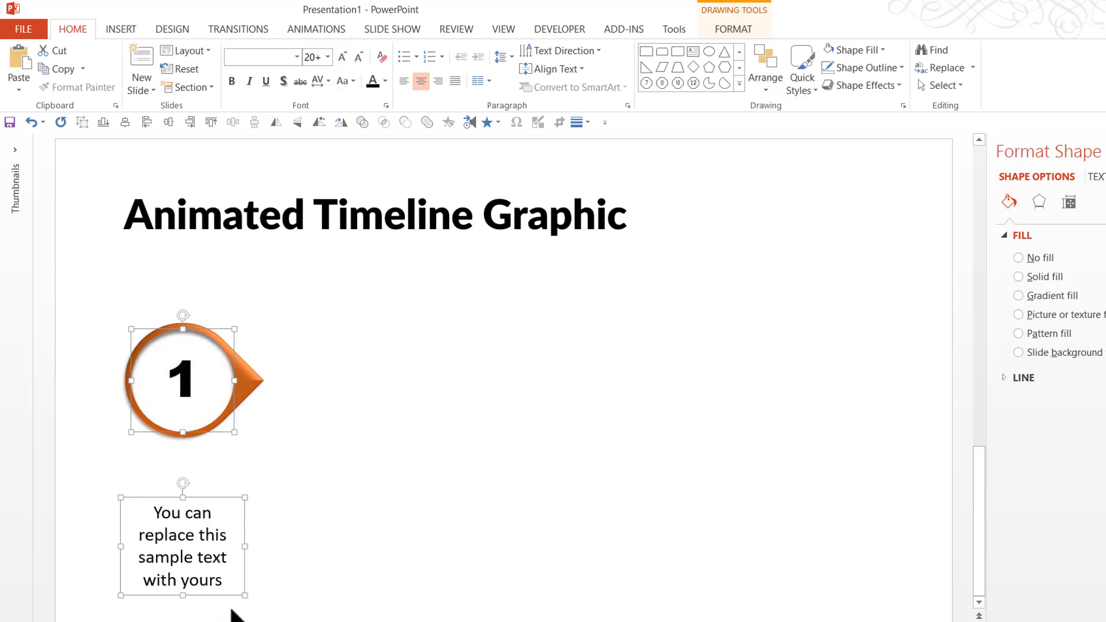
pyautogui.click(307, 592)
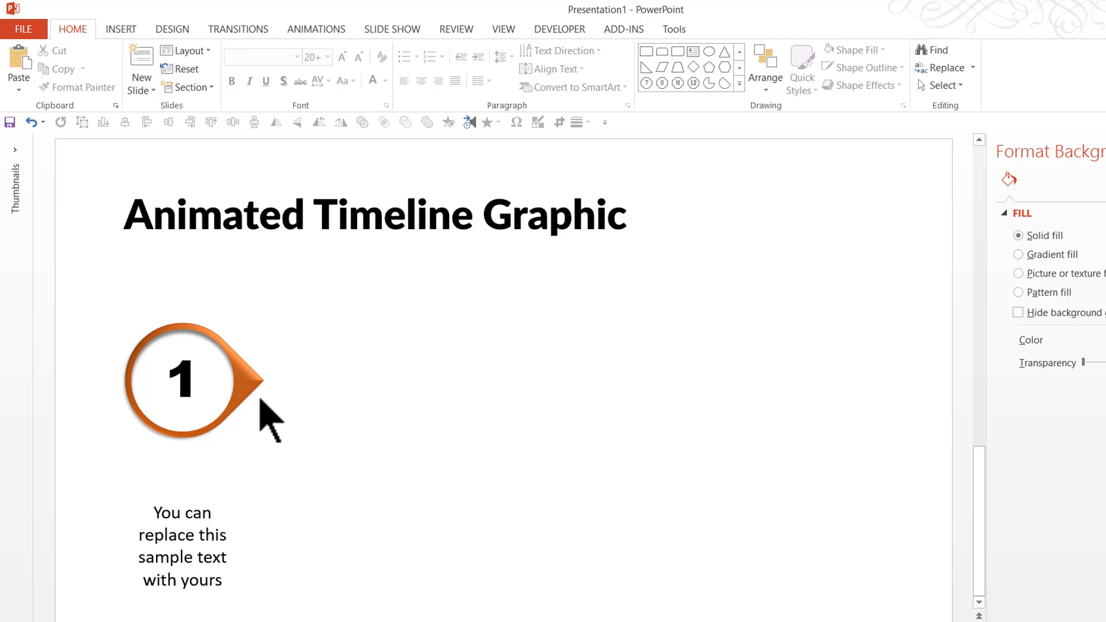
pyautogui.click(255, 378)
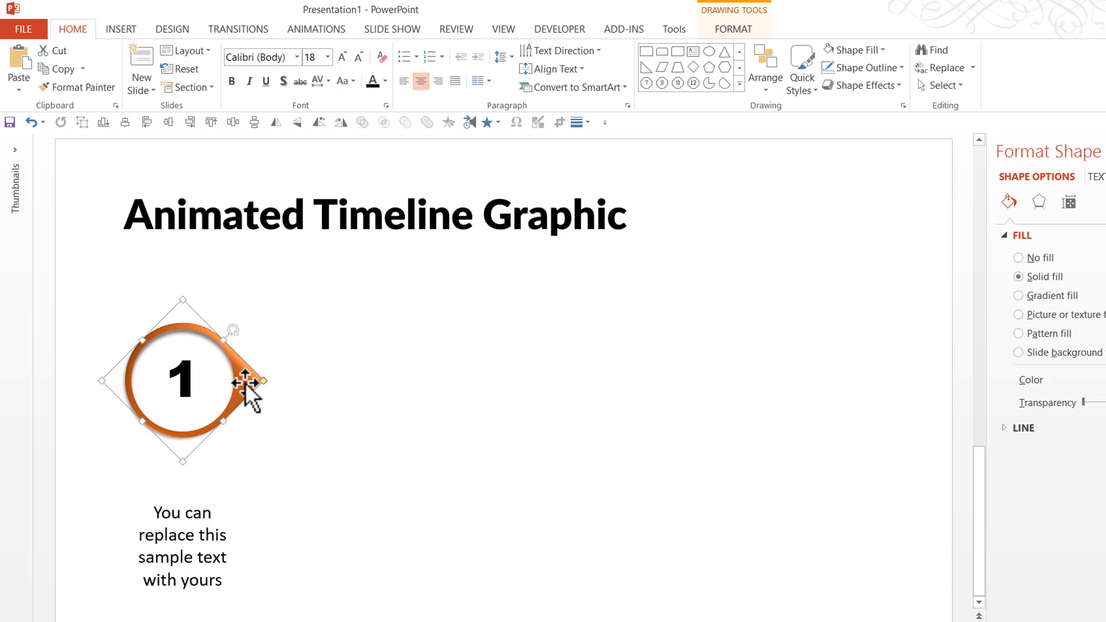
# Show the Animation Pane, close Format Shape, and expand the animation effects gallery
pyautogui.click(308, 31)
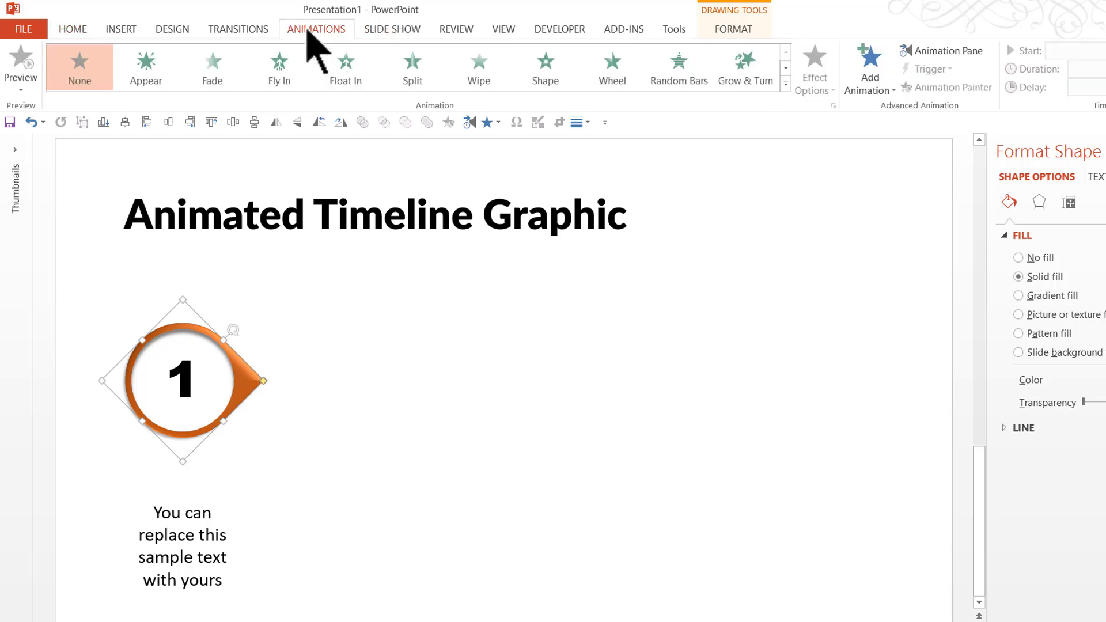
pyautogui.click(941, 50)
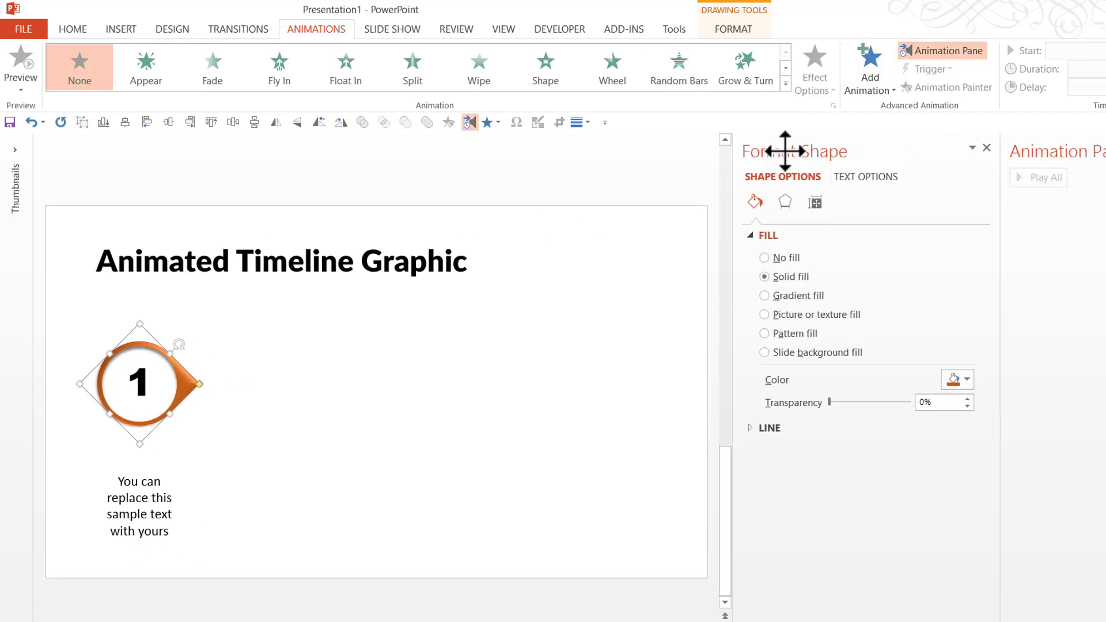
pyautogui.click(987, 148)
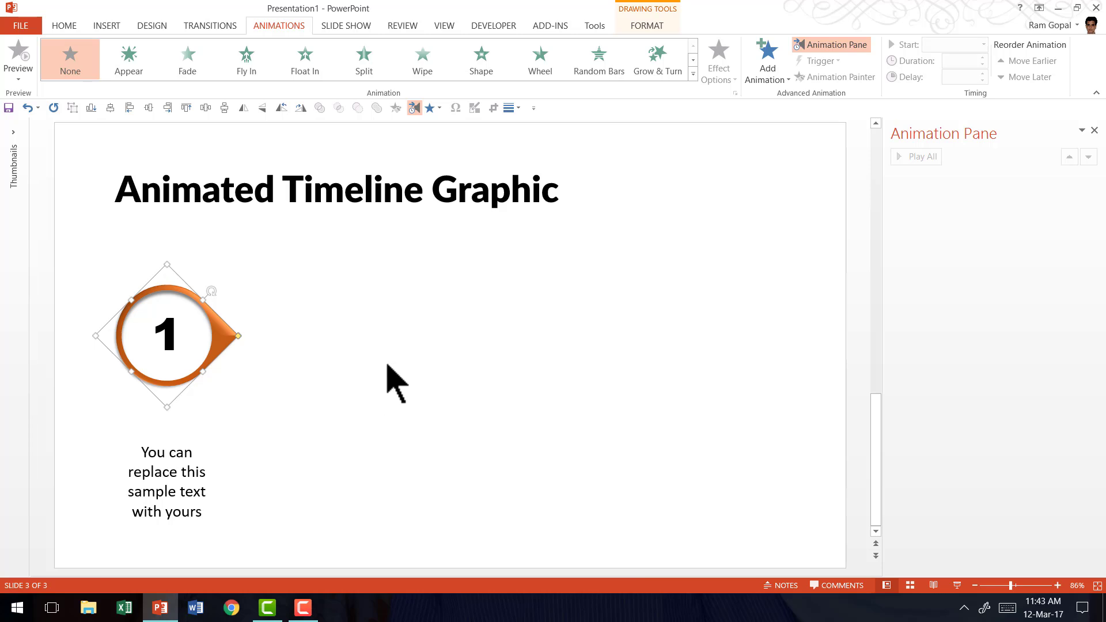
pyautogui.click(694, 71)
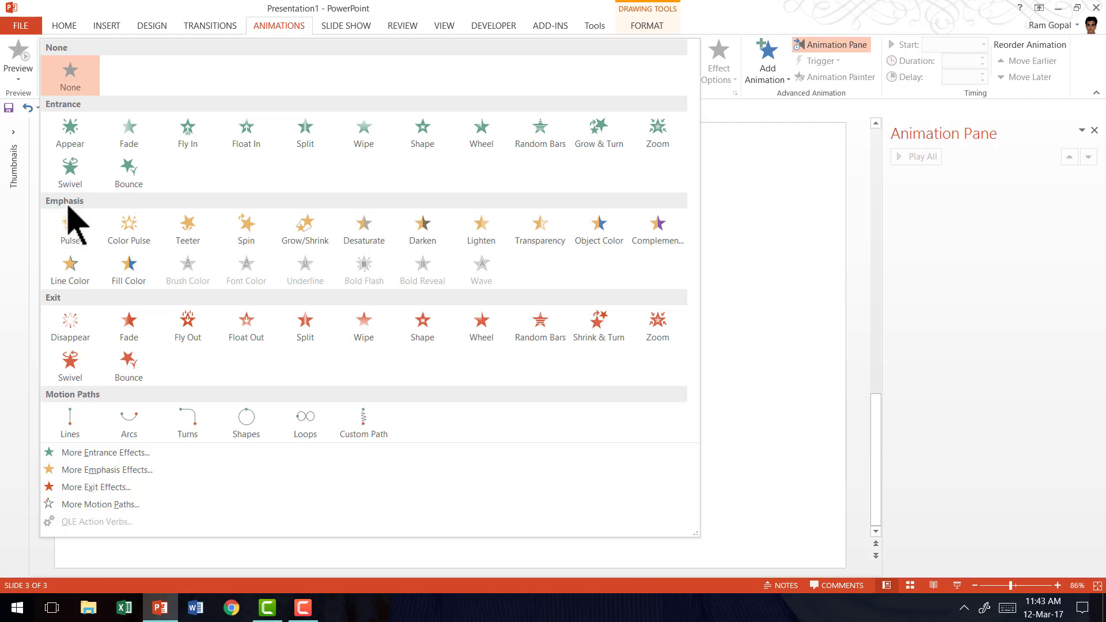
# Give the marker a Quarter Spin emphasis animation and nudge the caption up slightly
pyautogui.click(246, 231)
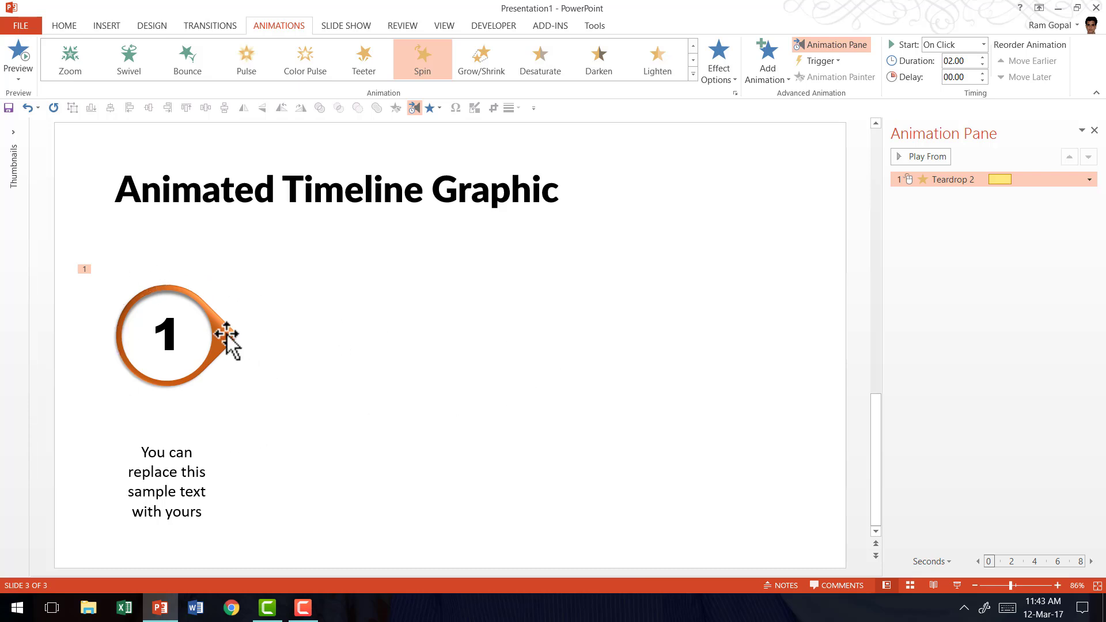
pyautogui.click(720, 68)
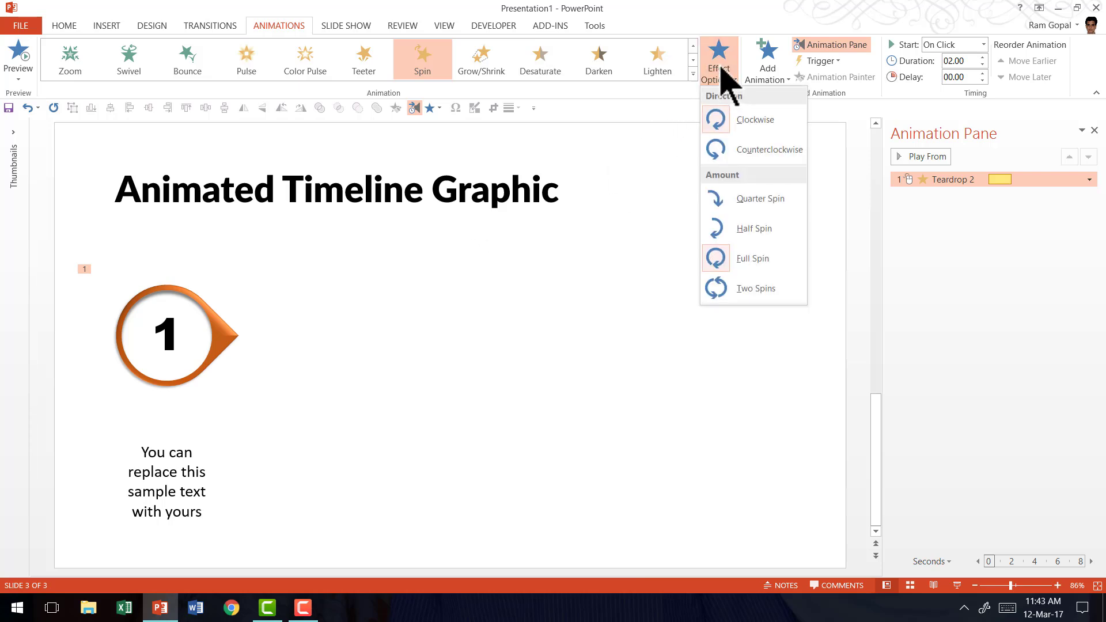
pyautogui.click(761, 200)
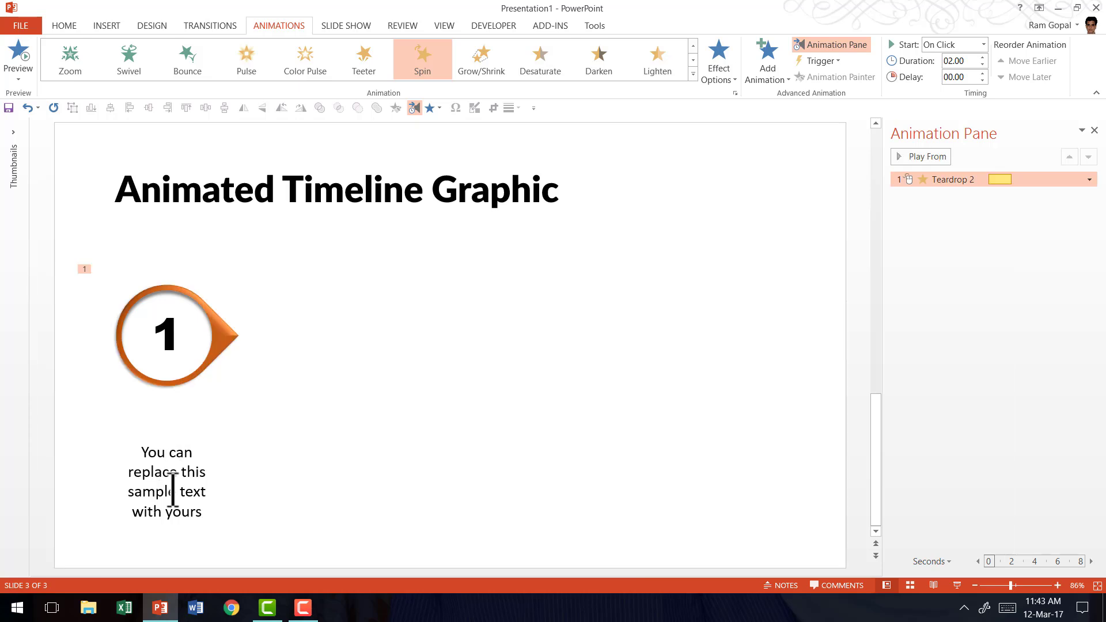
pyautogui.moveTo(213, 464); pyautogui.dragTo(213, 456)
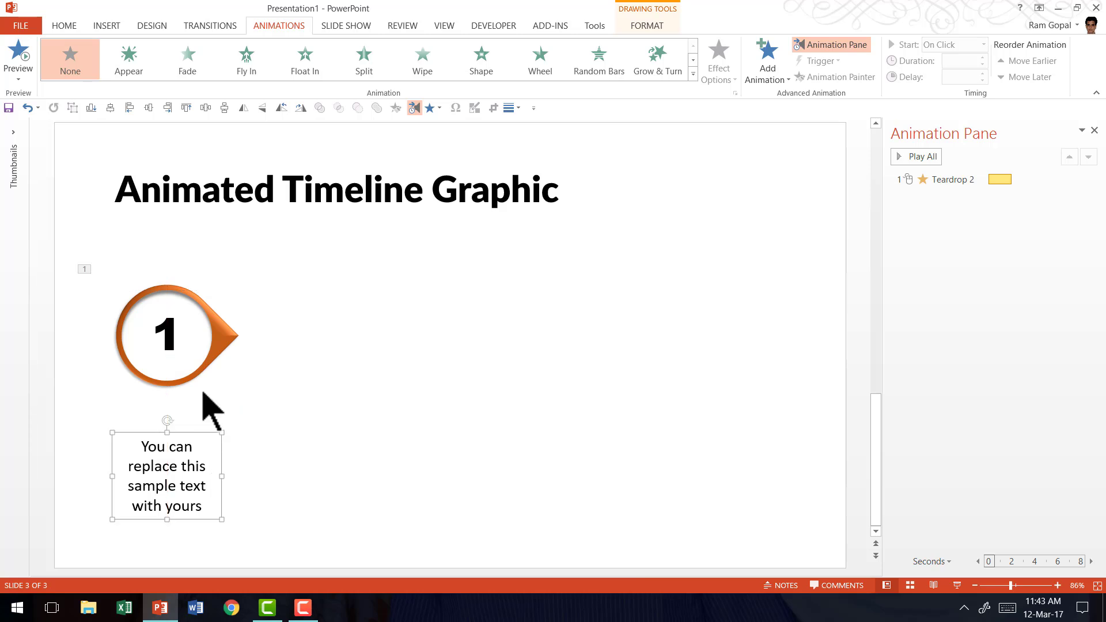